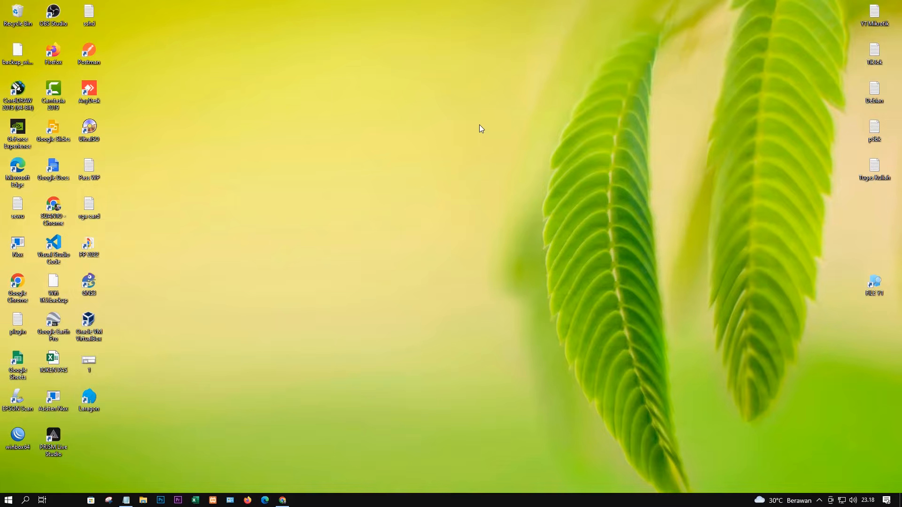
# Step: Switch to Chrome and open Google Sheets from the Google apps
pyautogui.moveTo(288, 505)
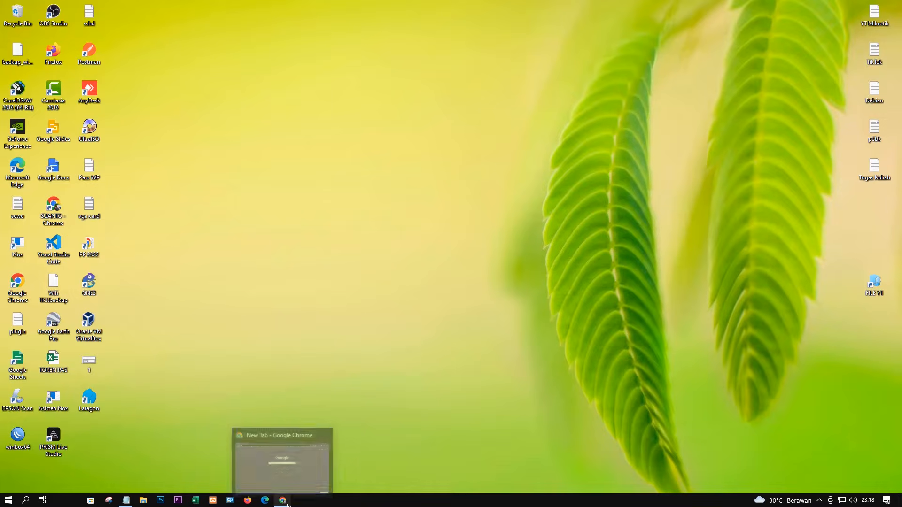
pyautogui.click(299, 458)
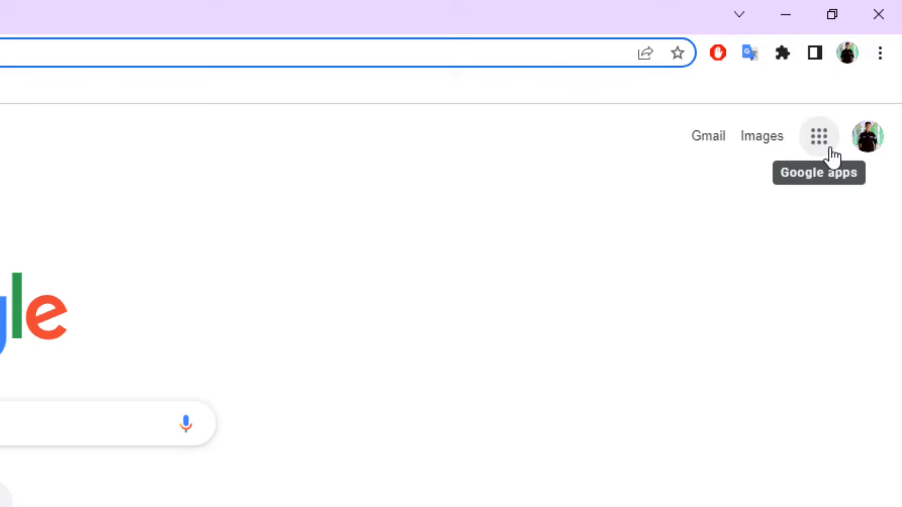
pyautogui.click(820, 137)
pyautogui.scroll(-5, 820, 298)
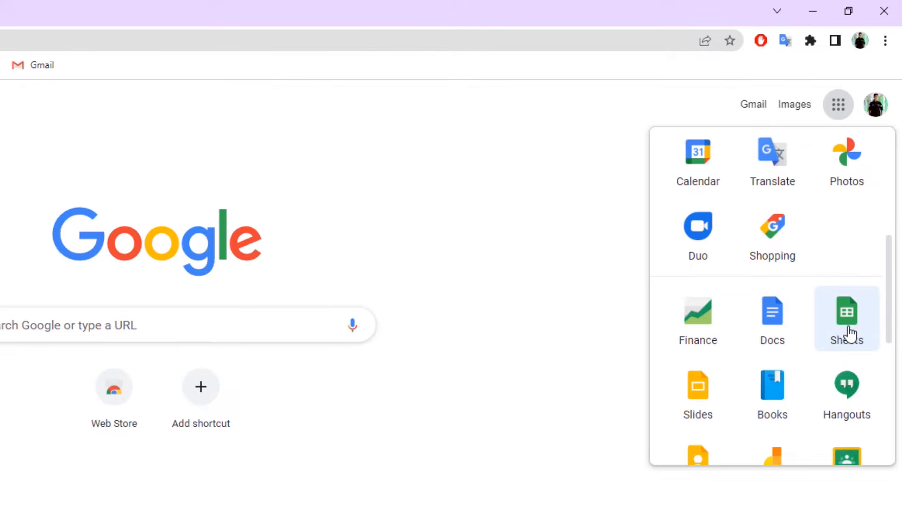
pyautogui.click(848, 334)
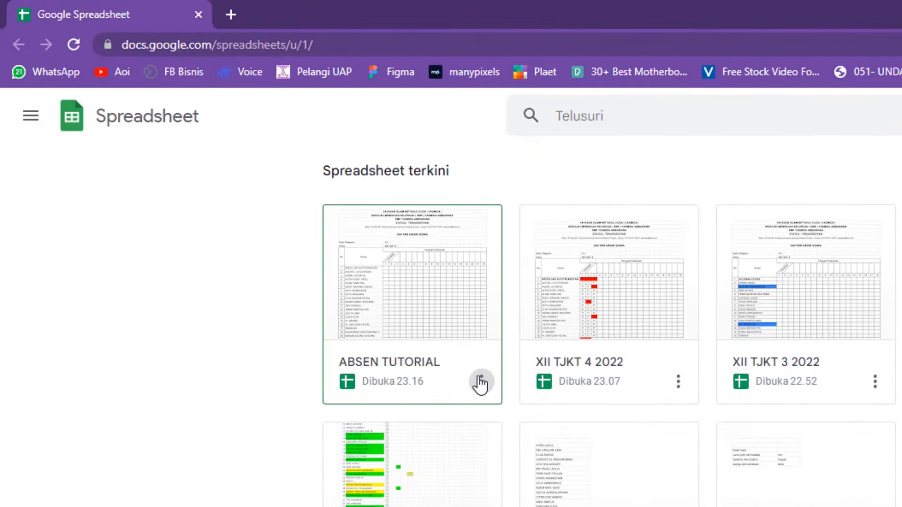
# Step: Open the ABSEN TUTORIAL spreadsheet and look over its student attendance sheet
pyautogui.click(264, 209)
pyautogui.click(479, 489)
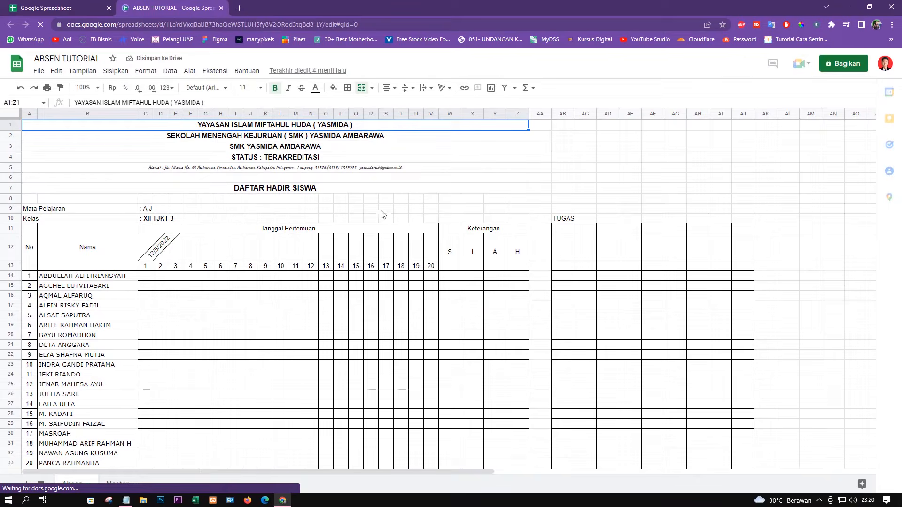
pyautogui.click(412, 188)
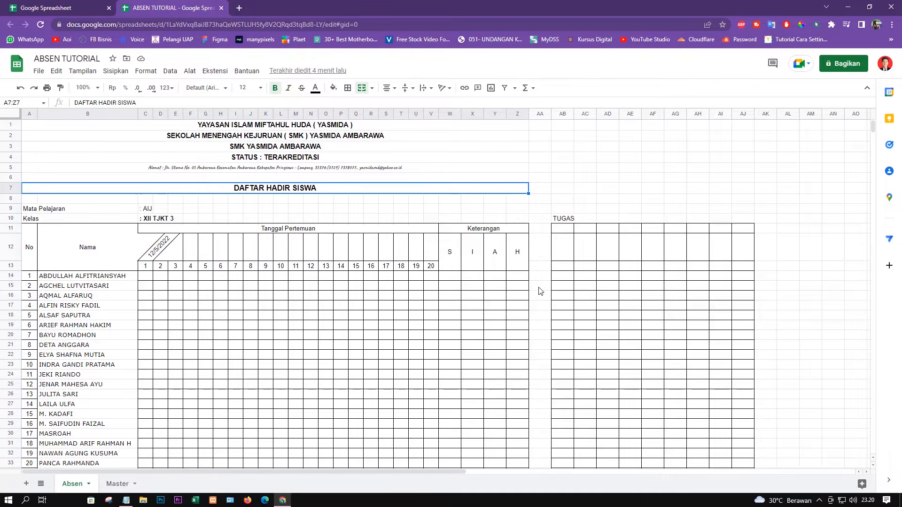
pyautogui.click(217, 316)
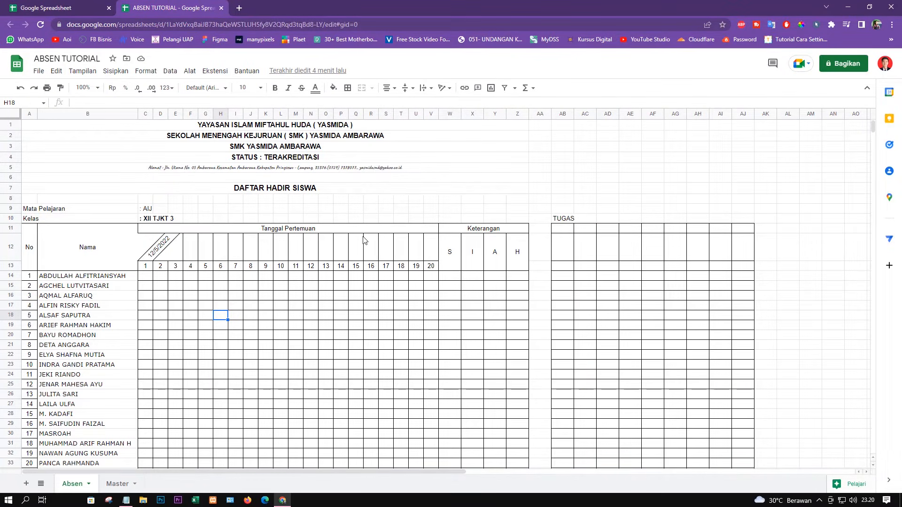
pyautogui.scroll(-3, 354, 241)
pyautogui.scroll(3, 306, 252)
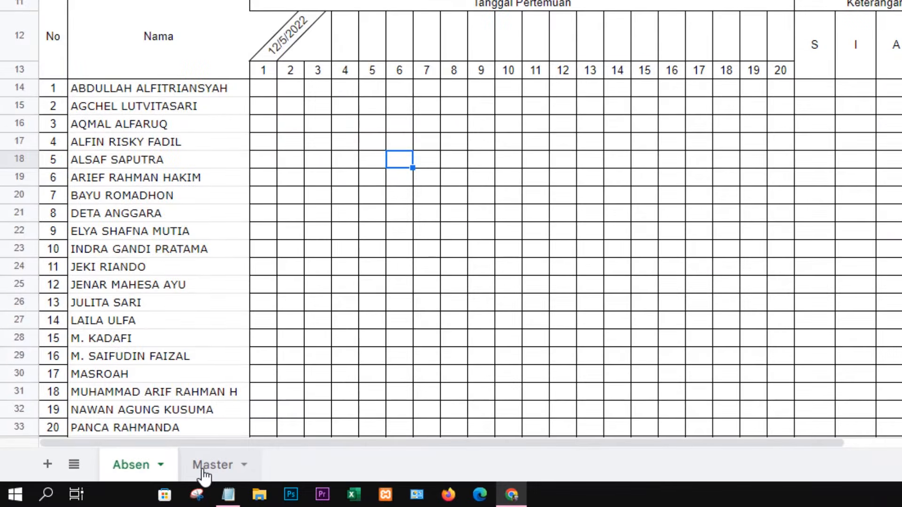
# Step: Examine the Master sheet's attendance notations, their colours and the teacher data block
pyautogui.click(205, 475)
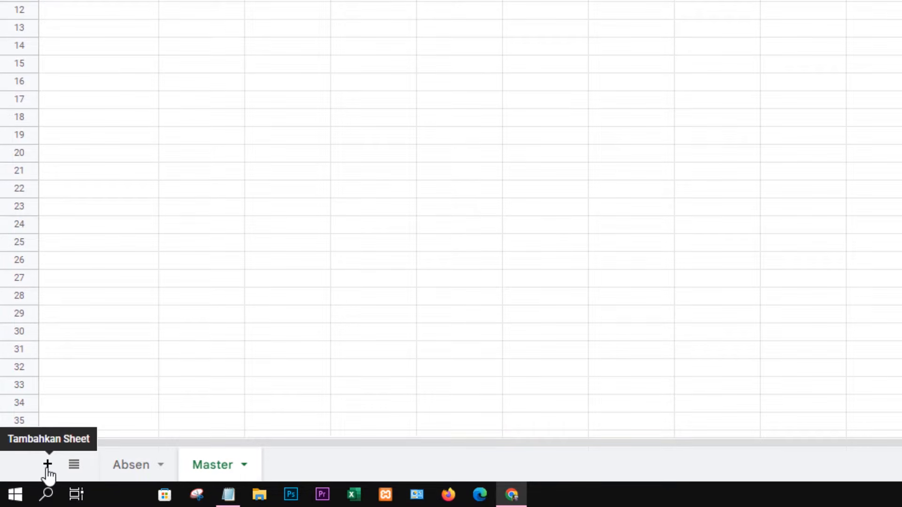
pyautogui.doubleClick(221, 476)
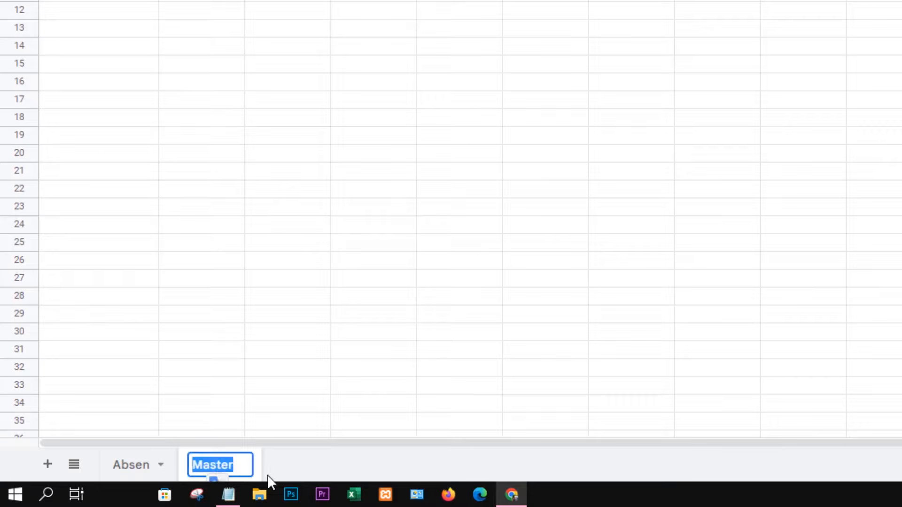
pyautogui.click(356, 348)
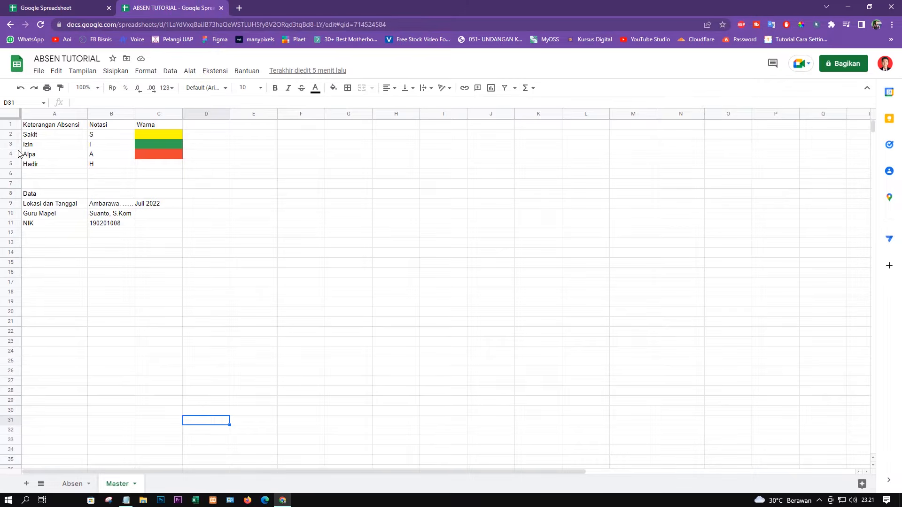
pyautogui.click(49, 127)
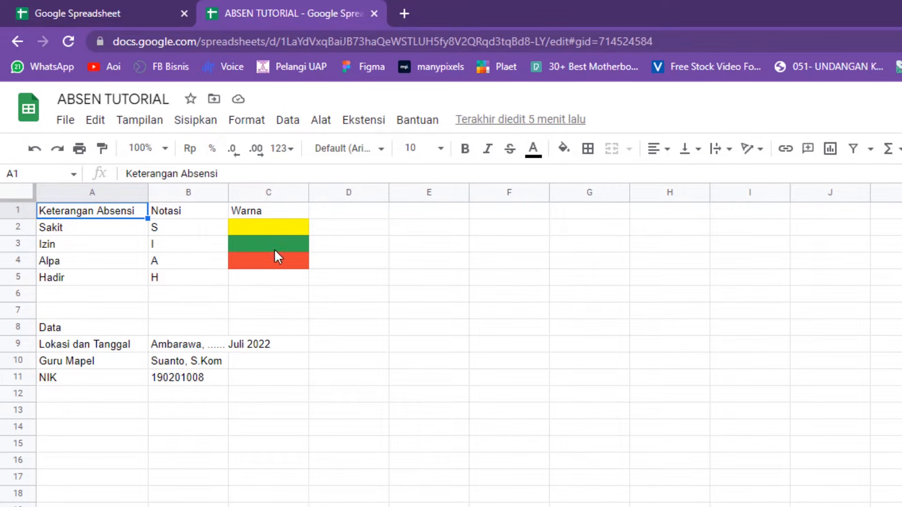
pyautogui.click(560, 314)
pyautogui.click(75, 330)
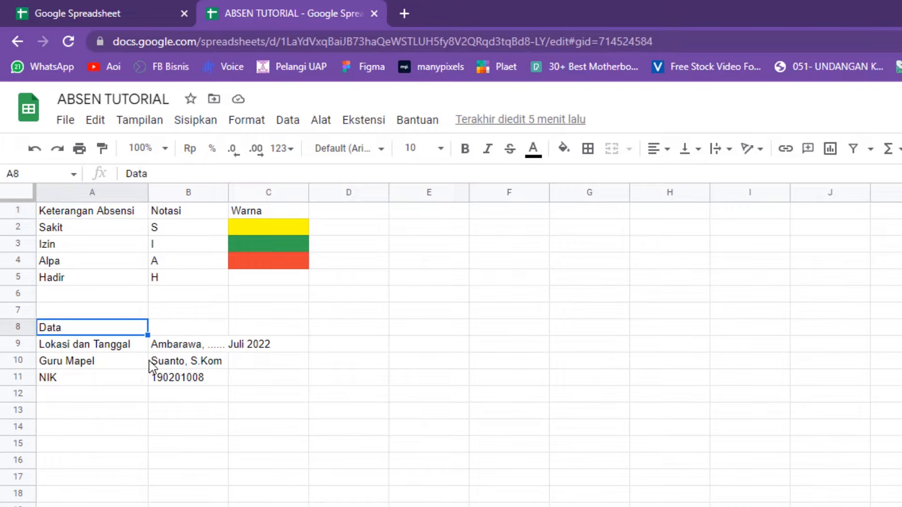
pyautogui.click(94, 363)
pyautogui.click(404, 460)
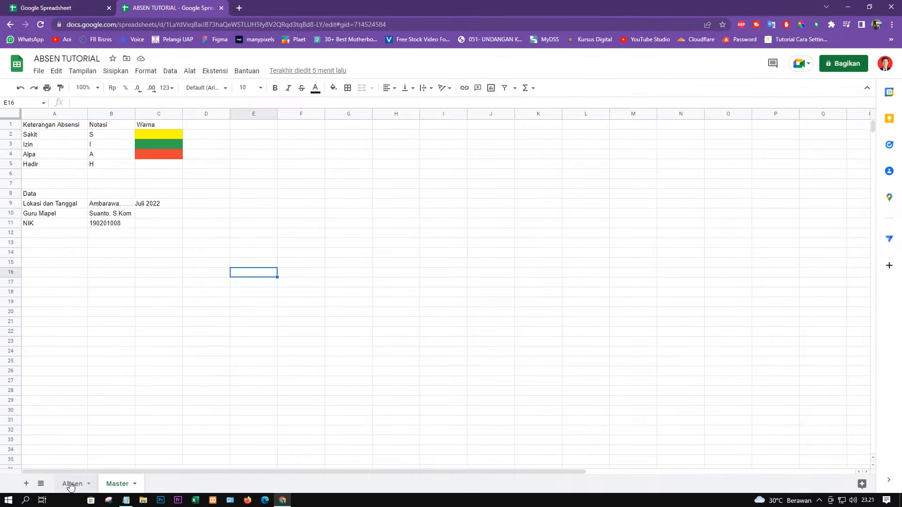
# Step: Start a data validation rule for the attendance cells C14:V45 on the Absen sheet, using the "Daftar dari rentang" criterion
pyautogui.click(71, 484)
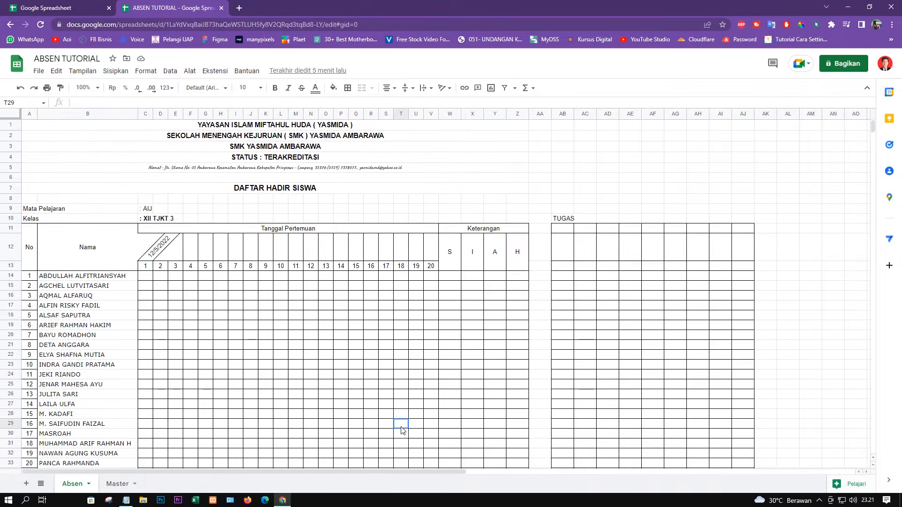
pyautogui.scroll(-1, 301, 351)
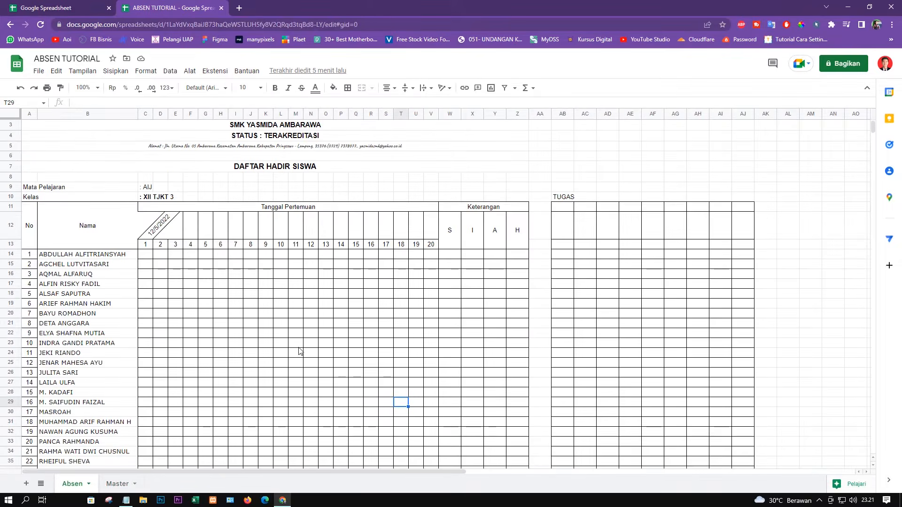
pyautogui.click(147, 257)
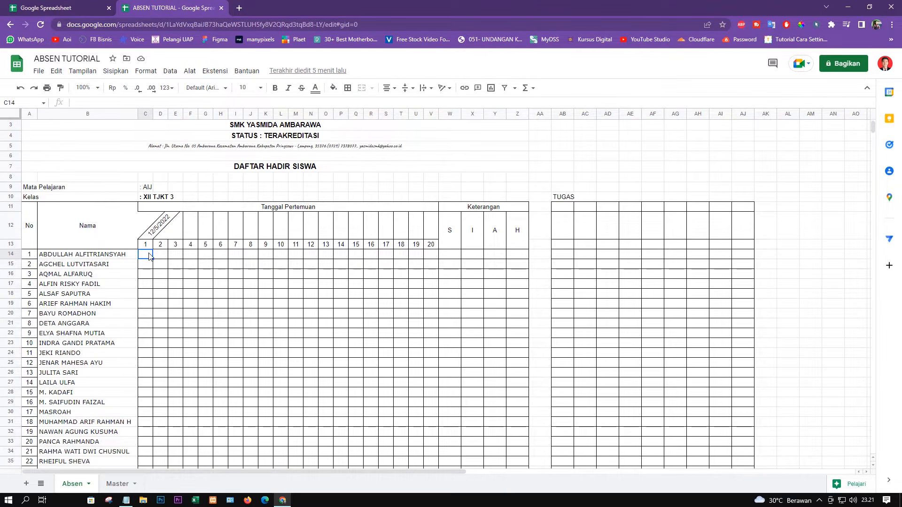
pyautogui.scroll(-4, 149, 256)
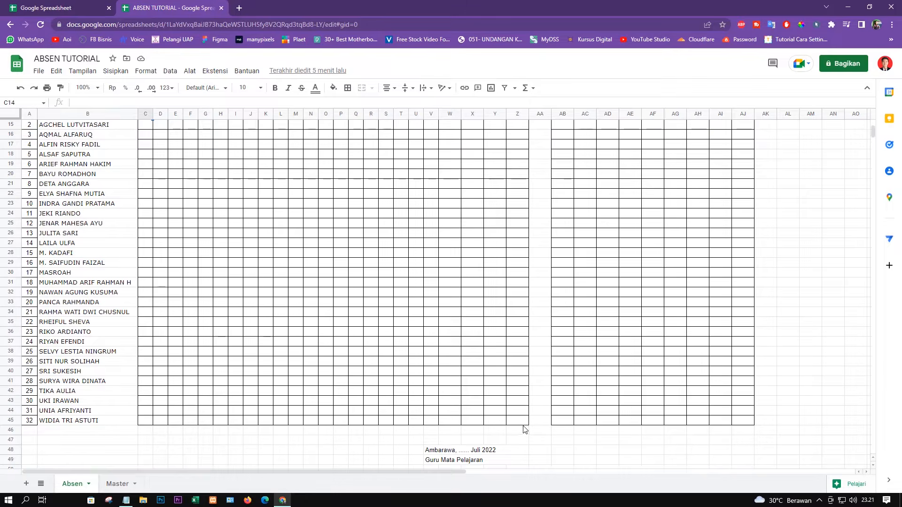
pyautogui.keyDown('shift'); pyautogui.click(430, 420); pyautogui.keyUp('shift')
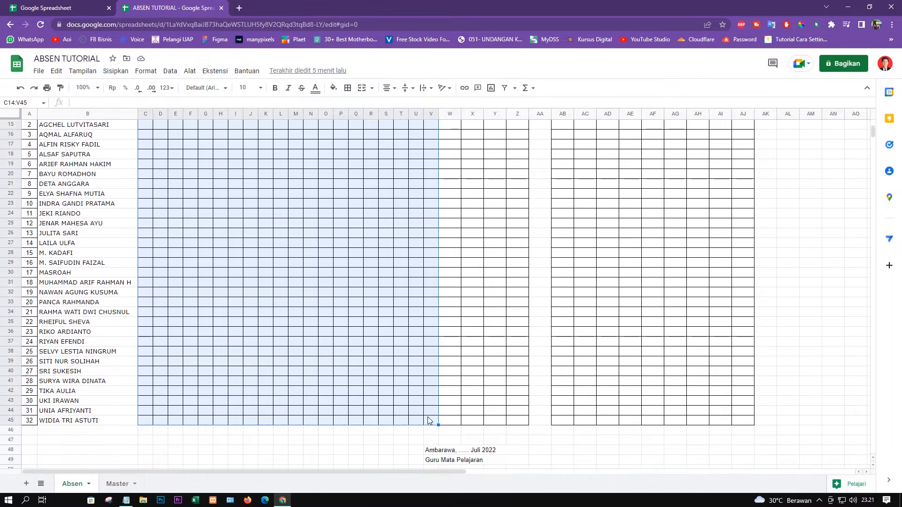
pyautogui.scroll(4, 428, 413)
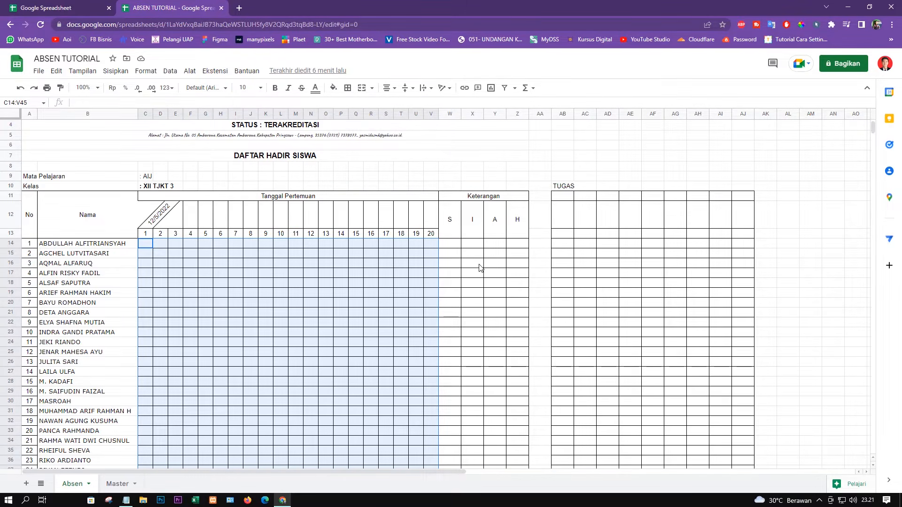
pyautogui.scroll(-3, 372, 296)
pyautogui.scroll(3, 373, 296)
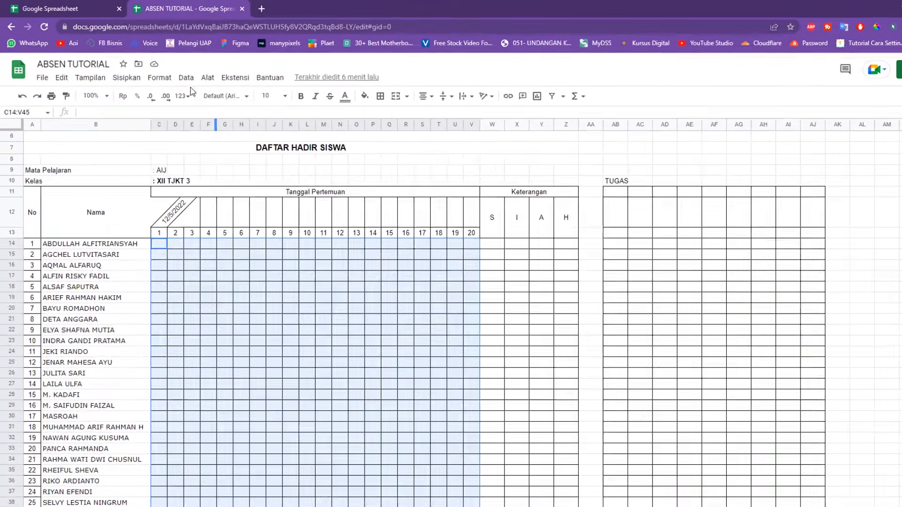
pyautogui.click(171, 72)
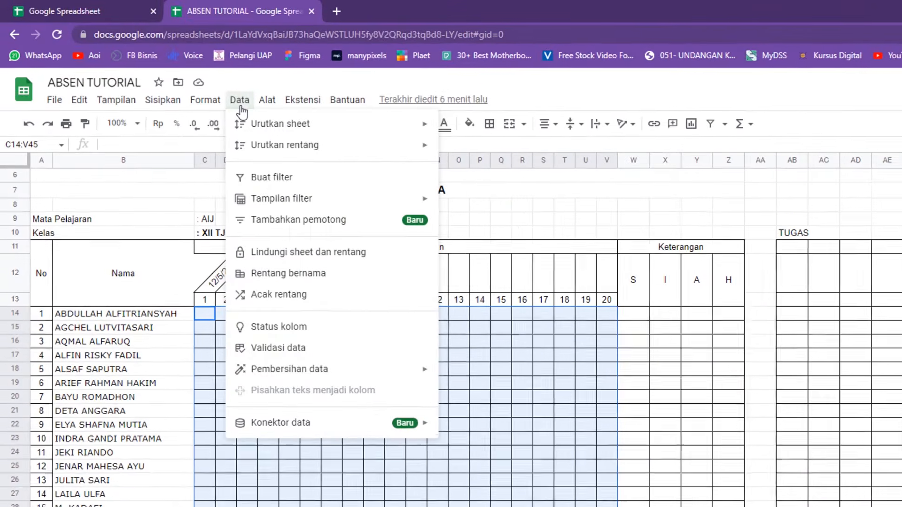
pyautogui.click(292, 353)
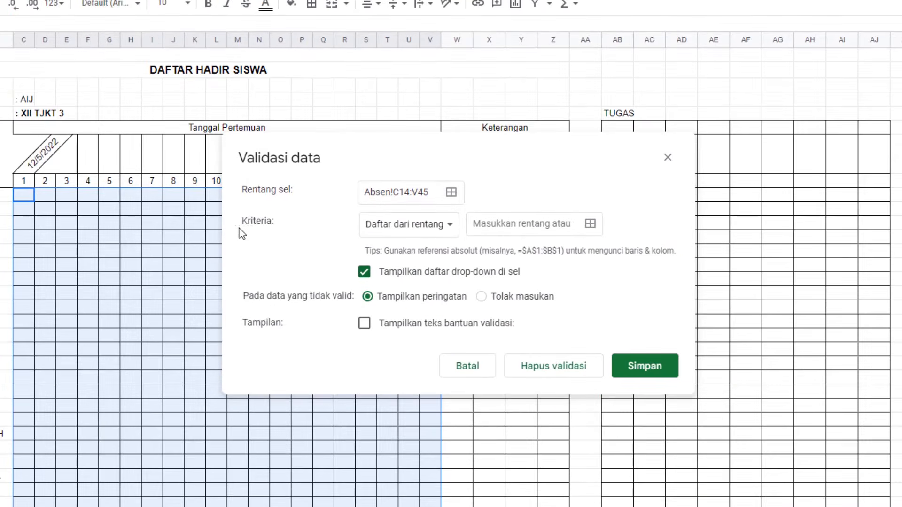
pyautogui.click(400, 224)
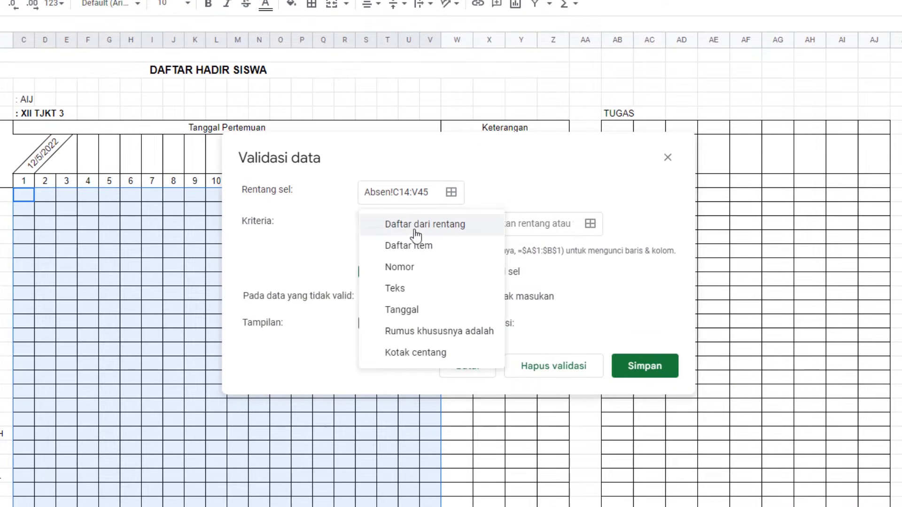
pyautogui.click(412, 230)
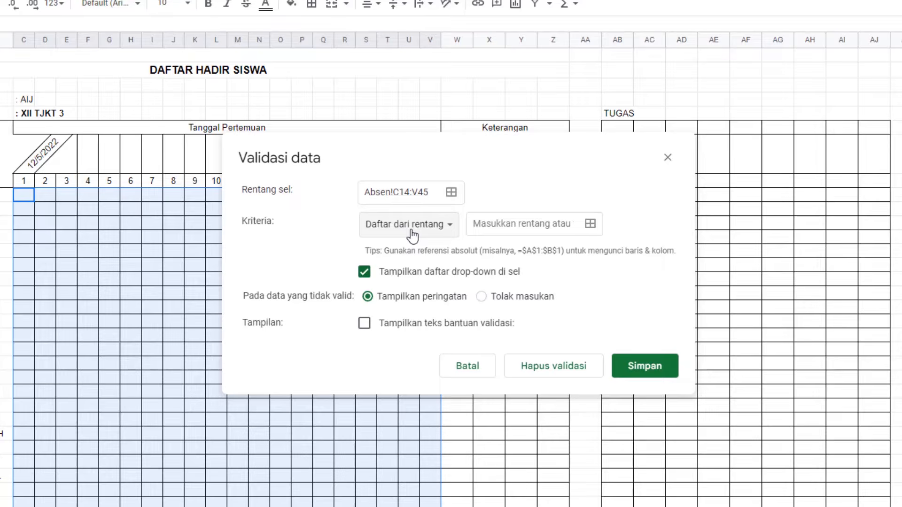
# Step: Choose the notation cells B2:B5 on the Master sheet as the validation rule's source range
pyautogui.click(515, 222)
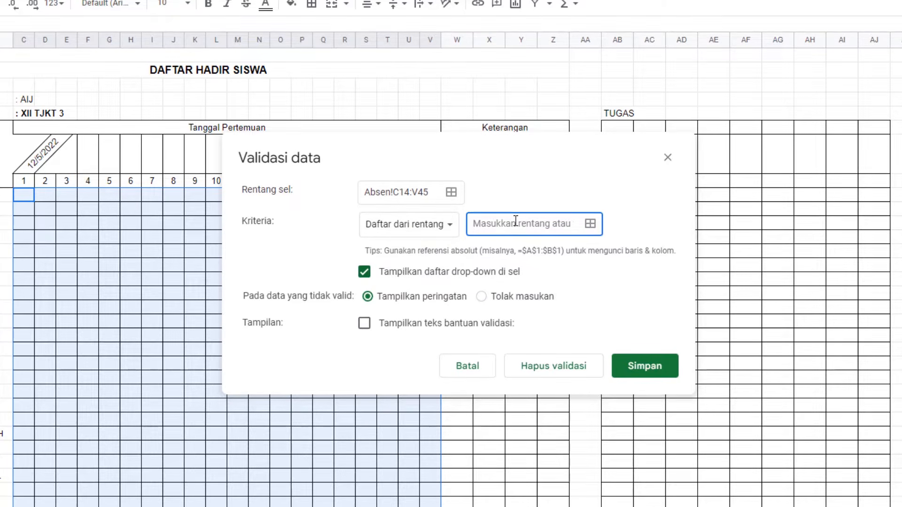
pyautogui.click(591, 226)
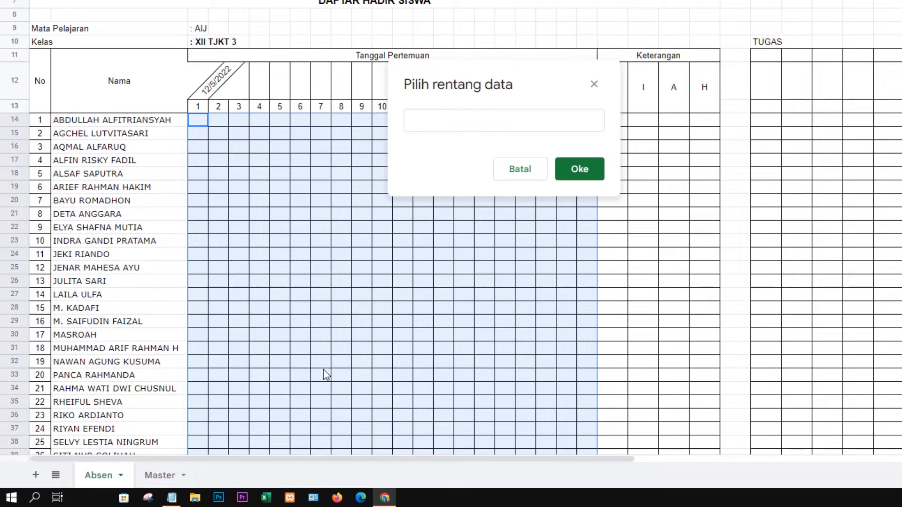
pyautogui.click(161, 477)
pyautogui.click(440, 120)
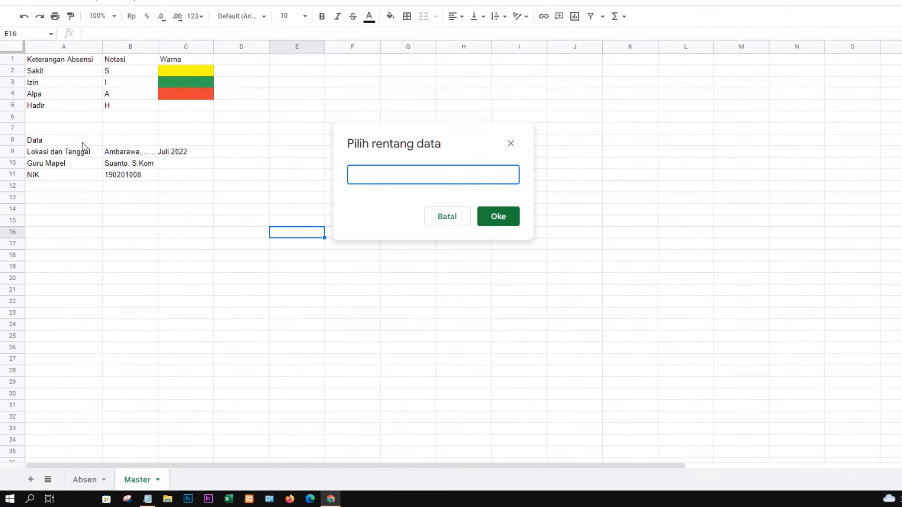
pyautogui.moveTo(122, 69); pyautogui.dragTo(123, 106)
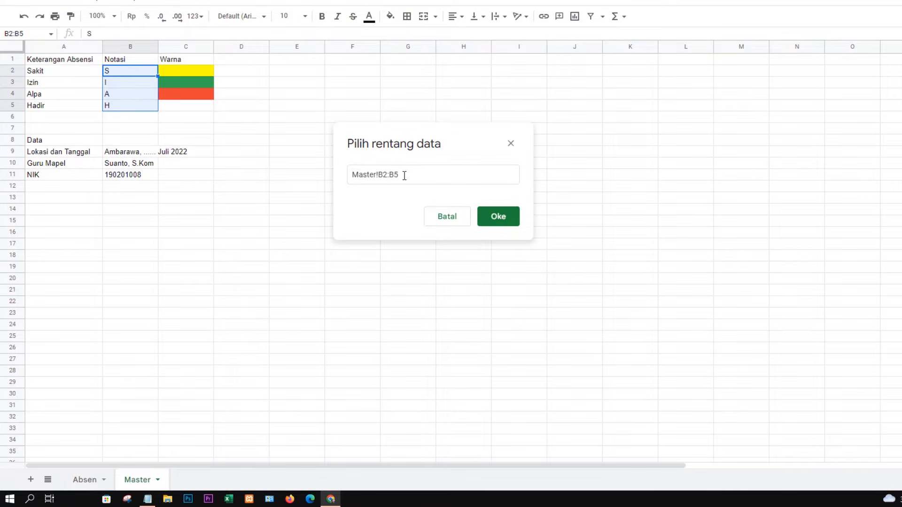
# Step: Make the source range absolute as Master!$B$2:$B$5 and accept it
pyautogui.click(378, 177)
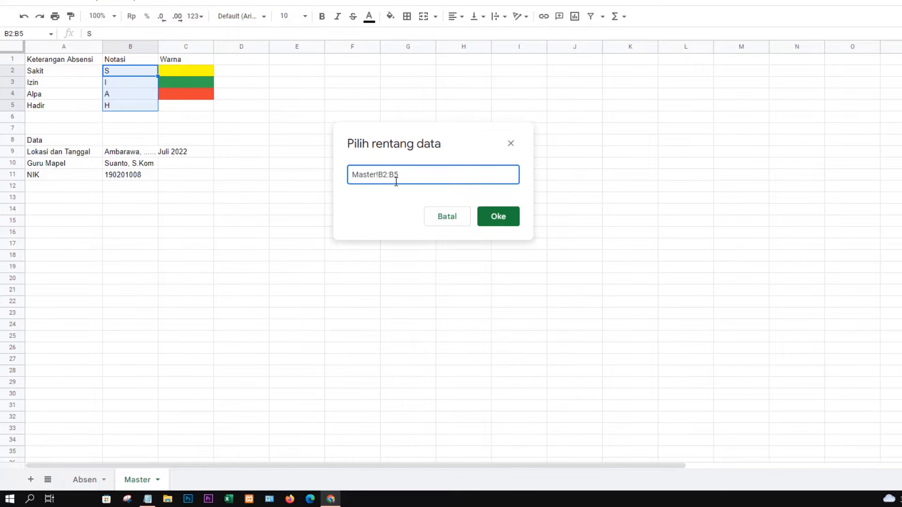
pyautogui.write('$')
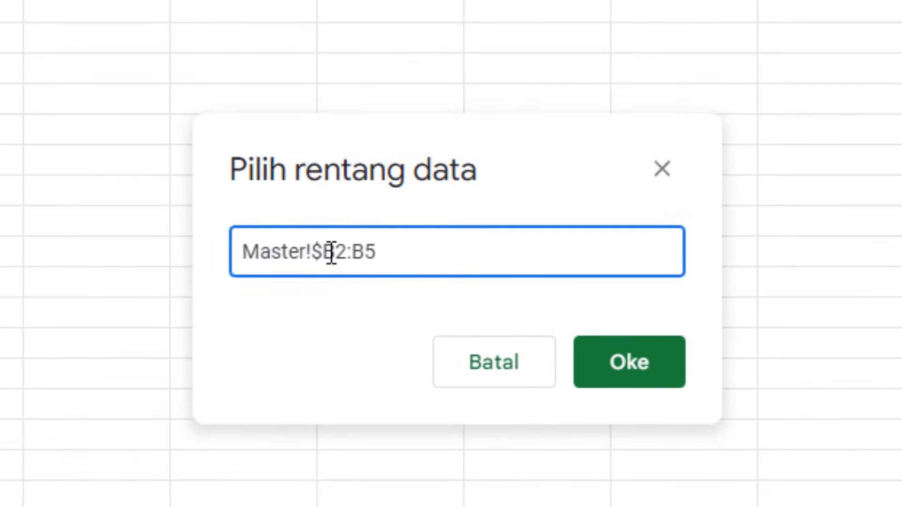
pyautogui.press('Right')
pyautogui.write('$')
pyautogui.click(370, 250)
pyautogui.write('$')
pyautogui.click(384, 252)
pyautogui.write('$')
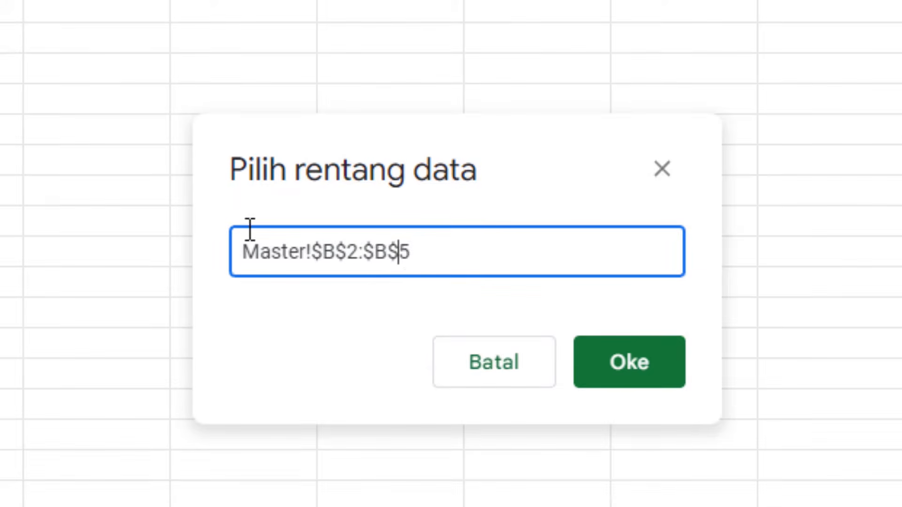
pyautogui.click(629, 381)
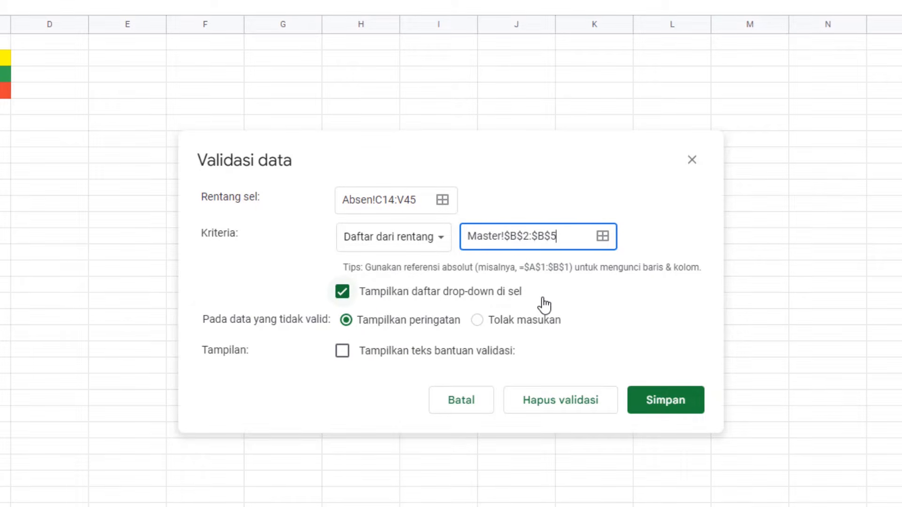
# Step: Show the validation help text "Klik dan masukkan nilai dari rentang" for the attendance cells and save the data validation rule
pyautogui.click(342, 353)
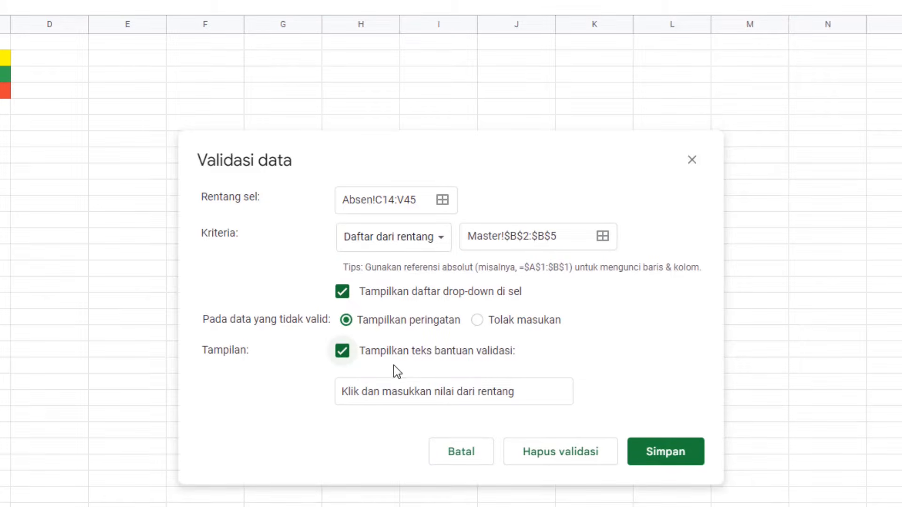
pyautogui.click(503, 398)
pyautogui.moveTo(528, 400); pyautogui.dragTo(247, 381)
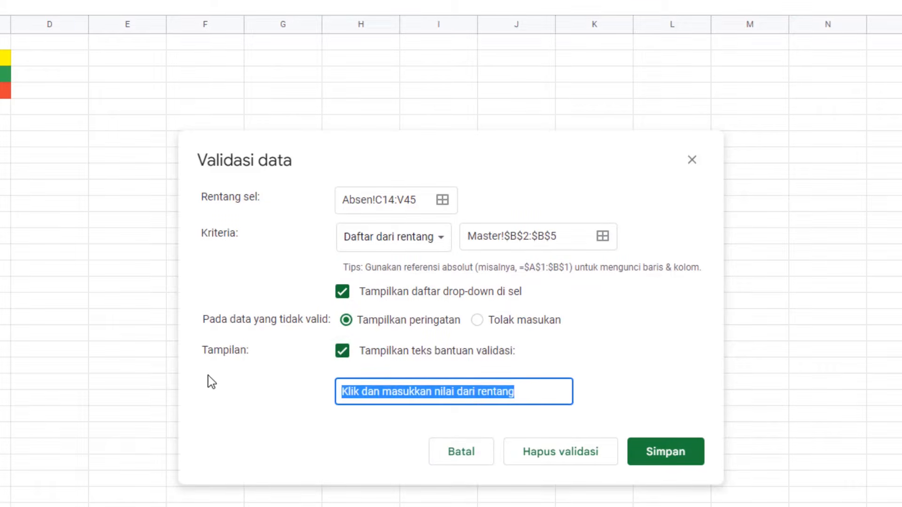
pyautogui.click(535, 390)
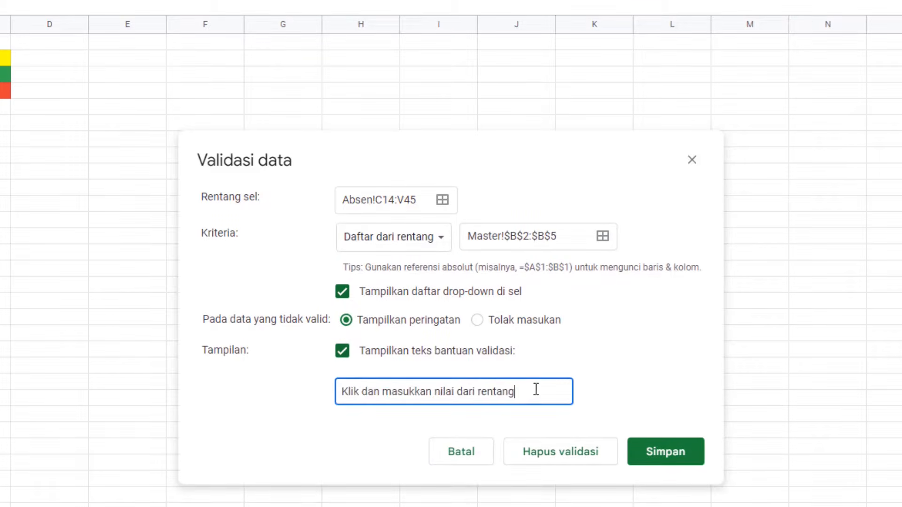
pyautogui.click(678, 454)
# Step: Return to the Absen sheet, look over the new drop-down cells and set the first student's meeting 1 cell C14 to H
pyautogui.click(73, 485)
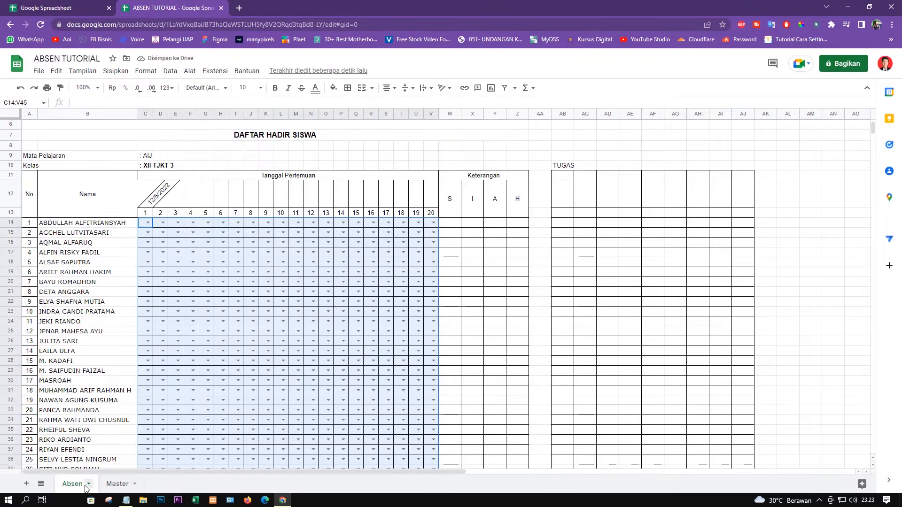
pyautogui.click(401, 371)
pyautogui.scroll(-3, 305, 352)
pyautogui.scroll(4, 194, 265)
pyautogui.scroll(-3, 194, 264)
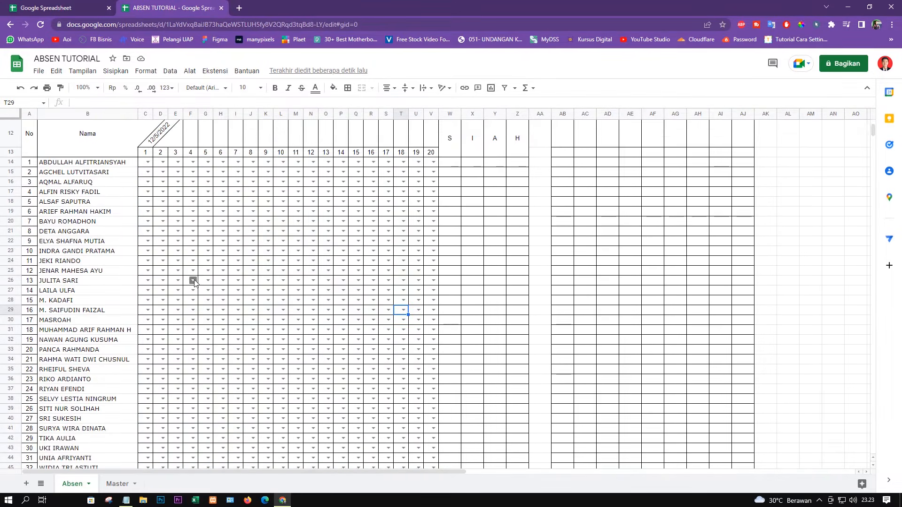
pyautogui.scroll(4, 192, 280)
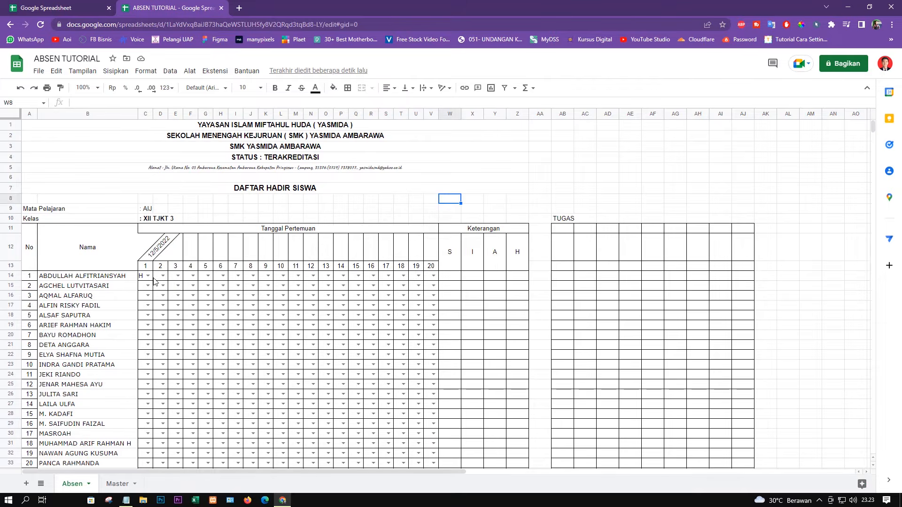
# Step: Compare the options in C14's drop-down list with the notations on the Master sheet
pyautogui.click(149, 276)
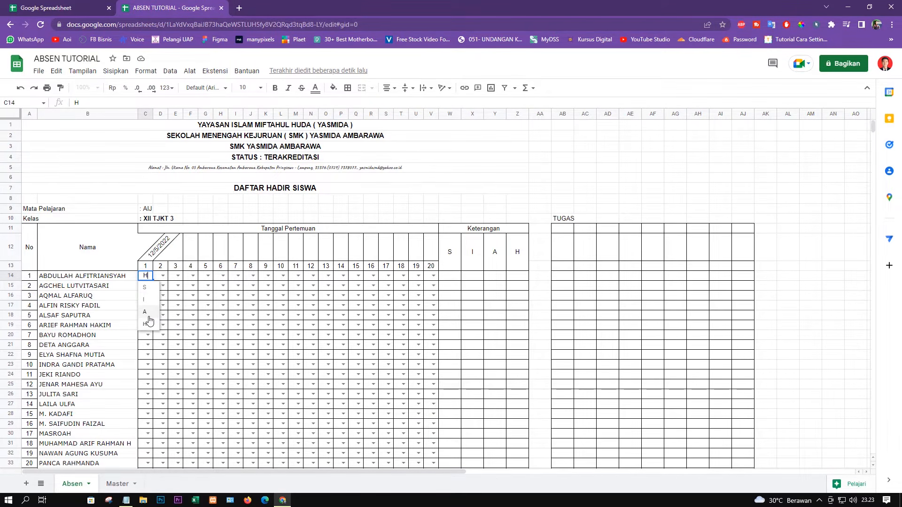
pyautogui.click(121, 488)
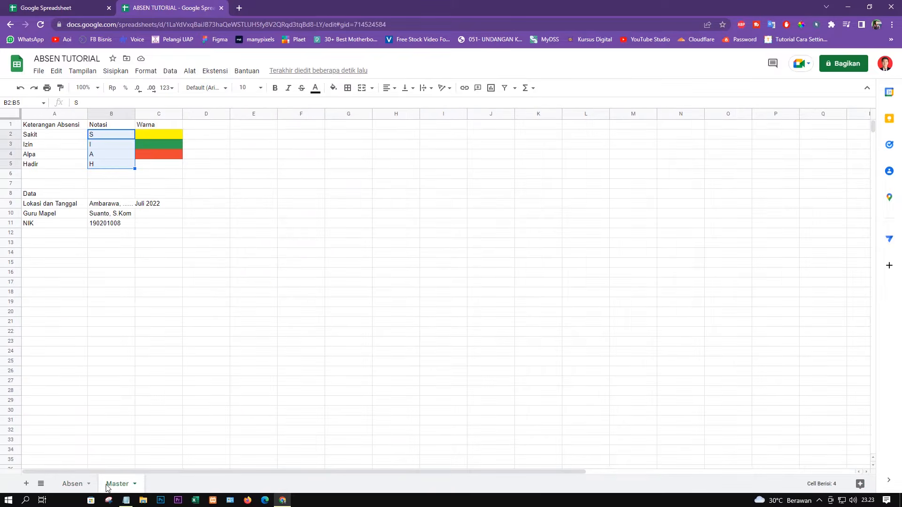
pyautogui.click(73, 487)
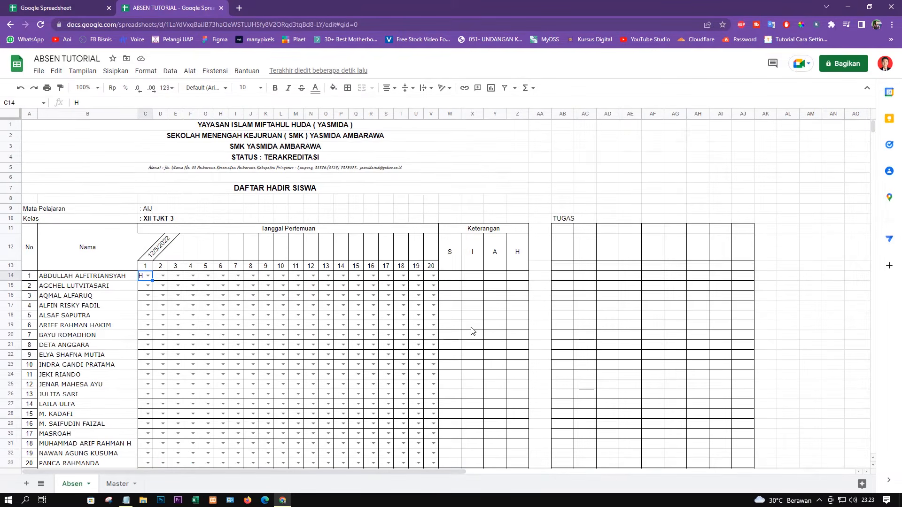
# Step: Enter =COUNTIF(C14:V14;"S") in W14 to count the first student's S codes
pyautogui.click(452, 281)
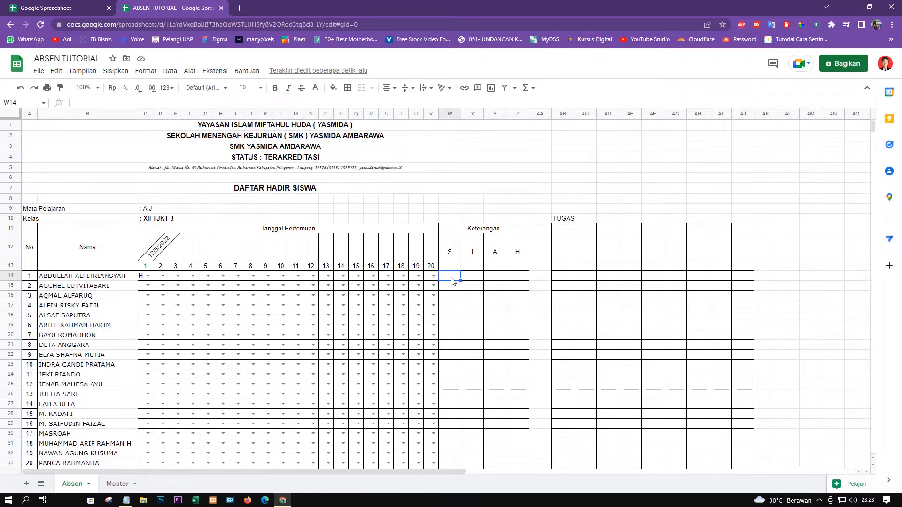
pyautogui.write('=C')
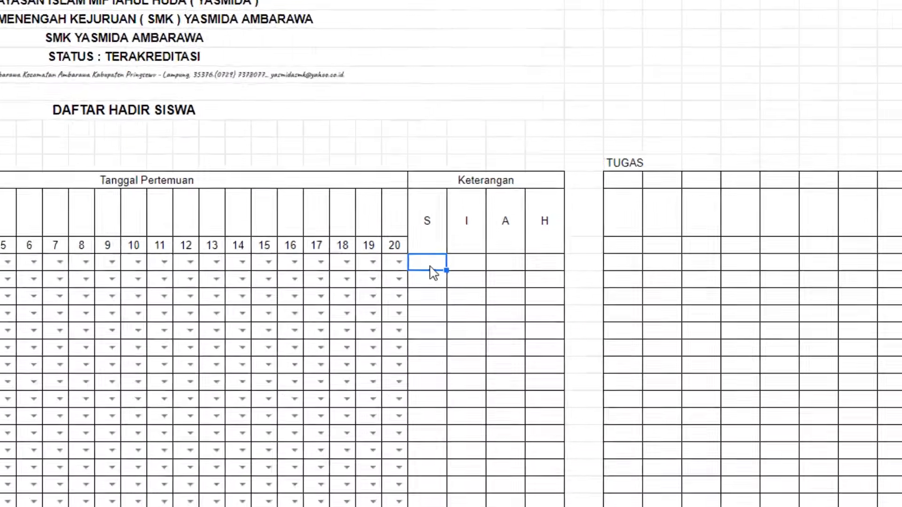
pyautogui.write('OUN')
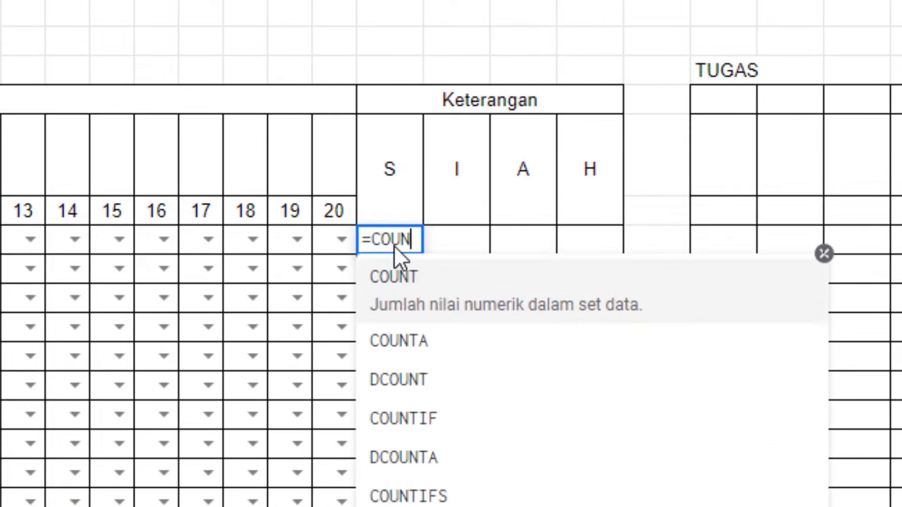
pyautogui.write('TIF')
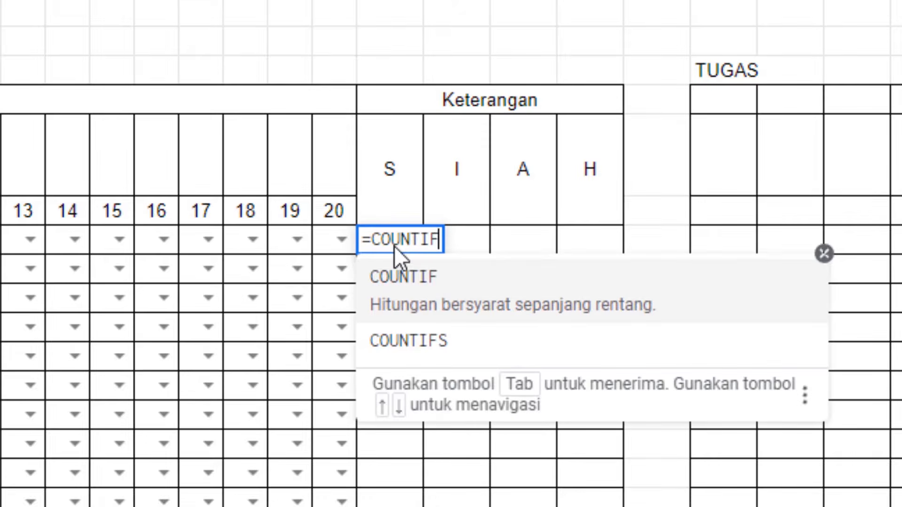
pyautogui.click(439, 306)
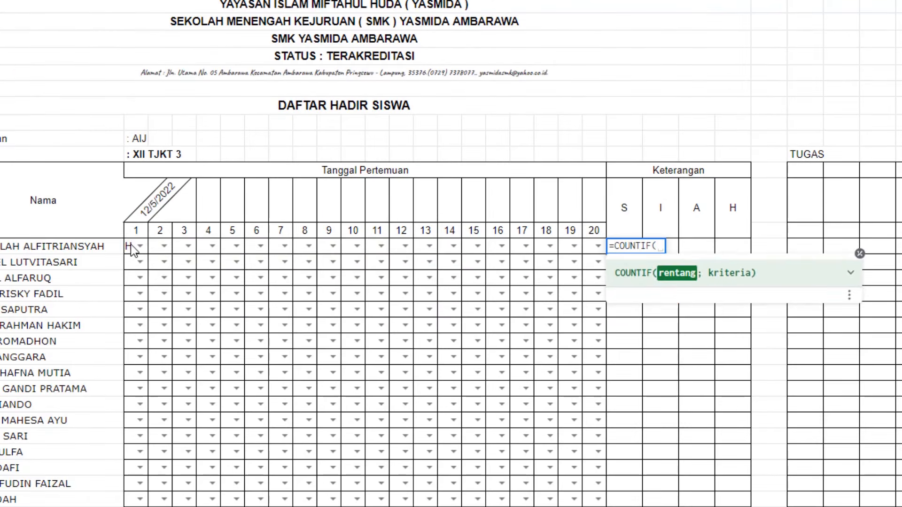
pyautogui.moveTo(107, 245); pyautogui.dragTo(584, 249)
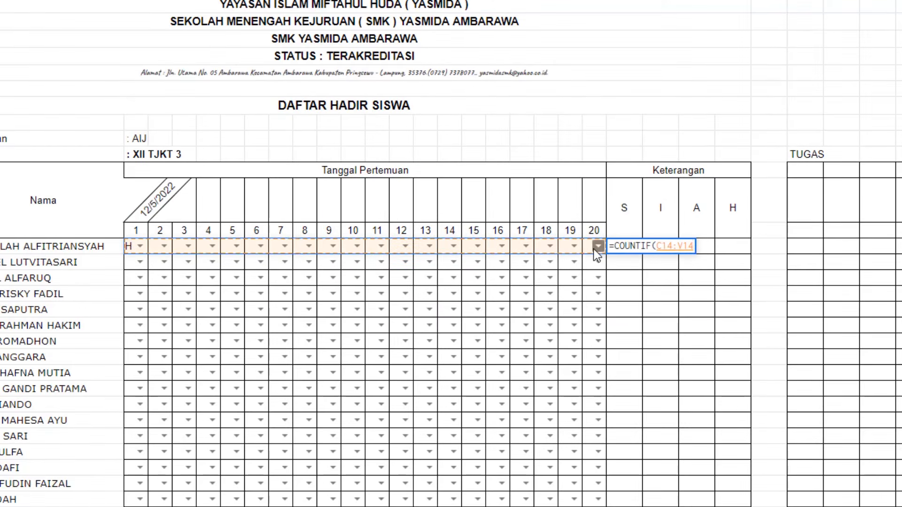
pyautogui.write(';')
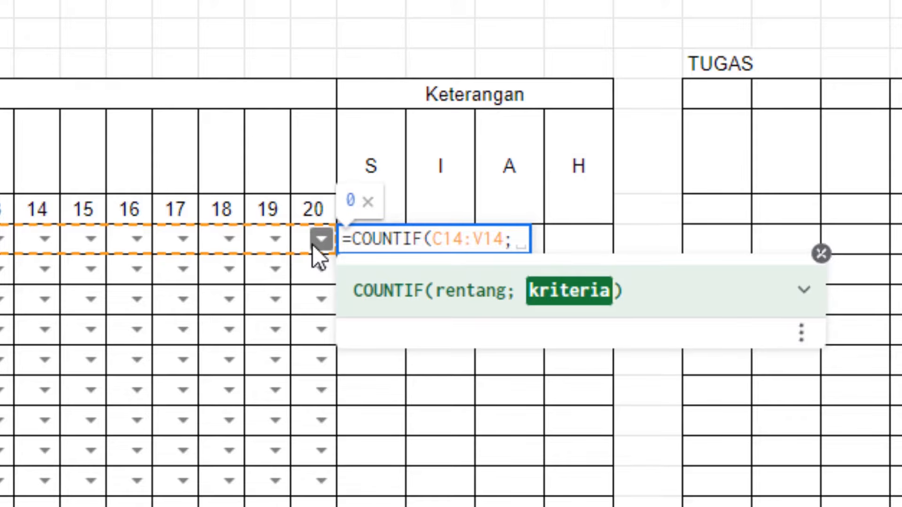
pyautogui.write('"S')
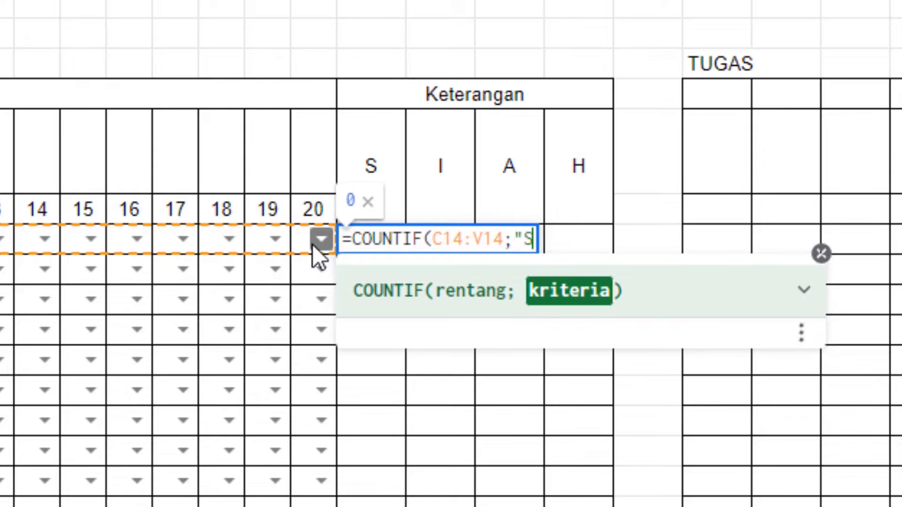
pyautogui.write('"')
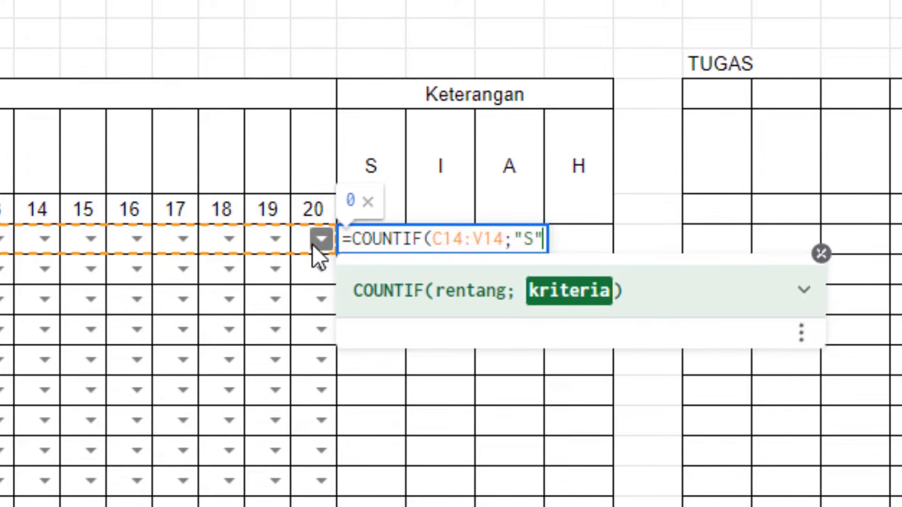
pyautogui.write(')')
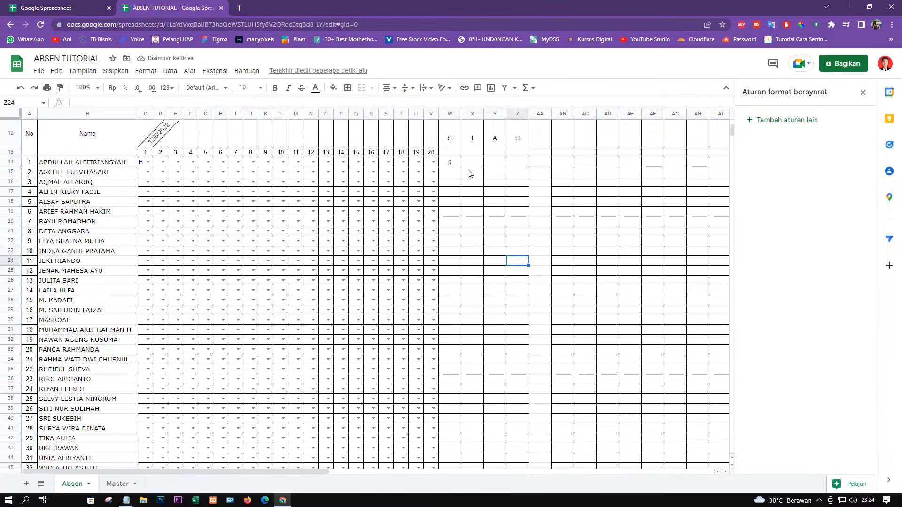
# Step: Enter =COUNTIF(C14:V14;"I") in X14 to count the first student's I codes
pyautogui.click(473, 164)
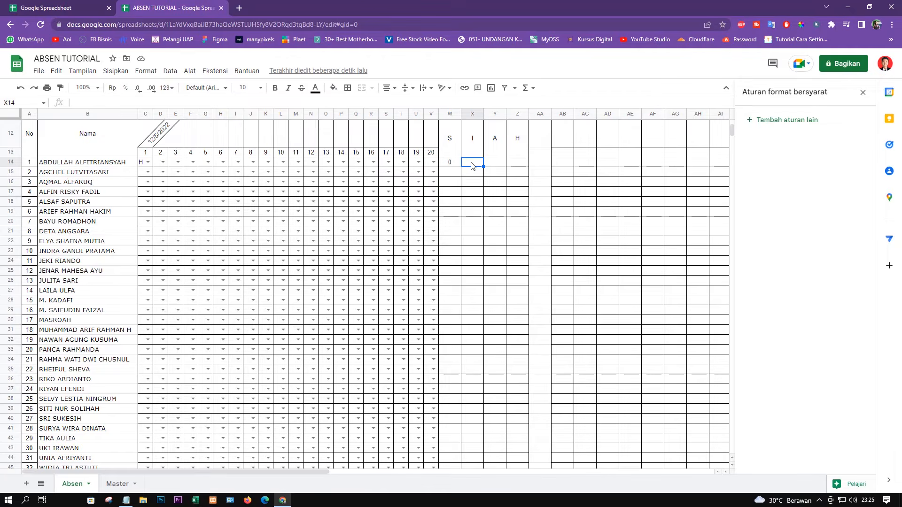
pyautogui.write('=COUNTIF')
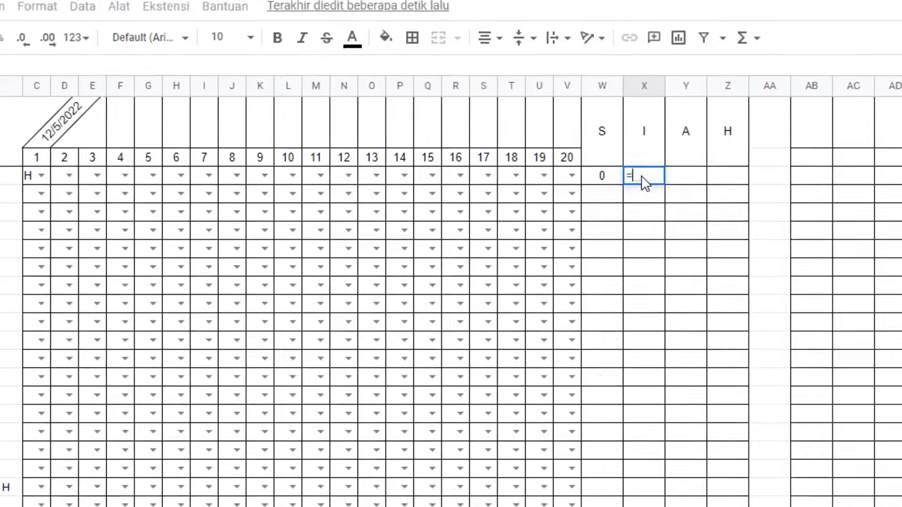
pyautogui.write('(')
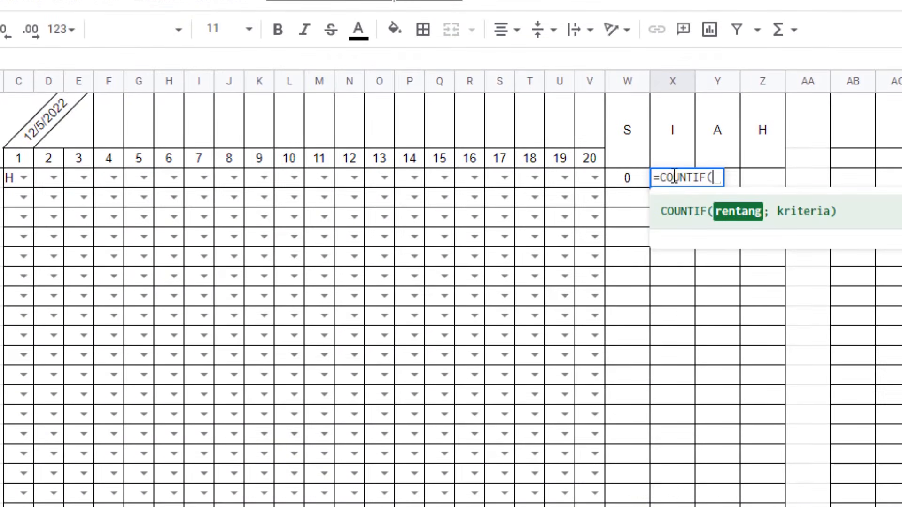
pyautogui.moveTo(12, 178); pyautogui.dragTo(591, 180)
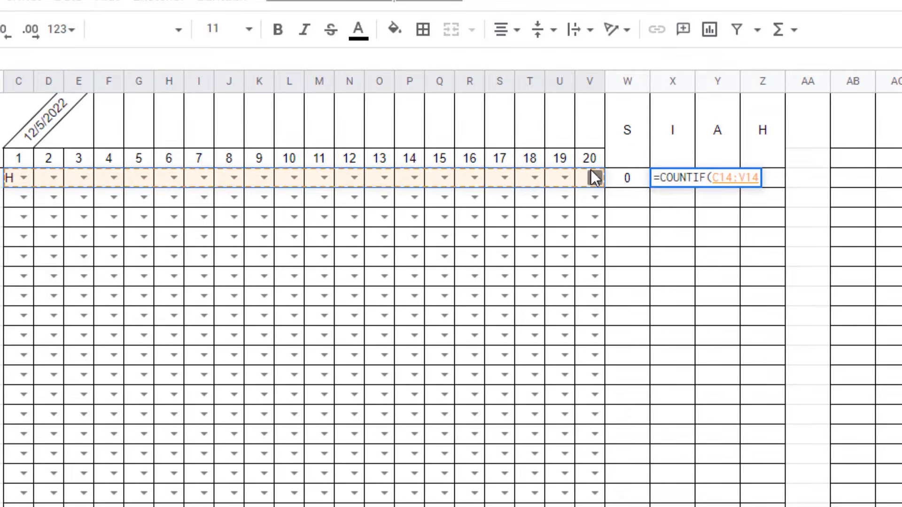
pyautogui.write(';"')
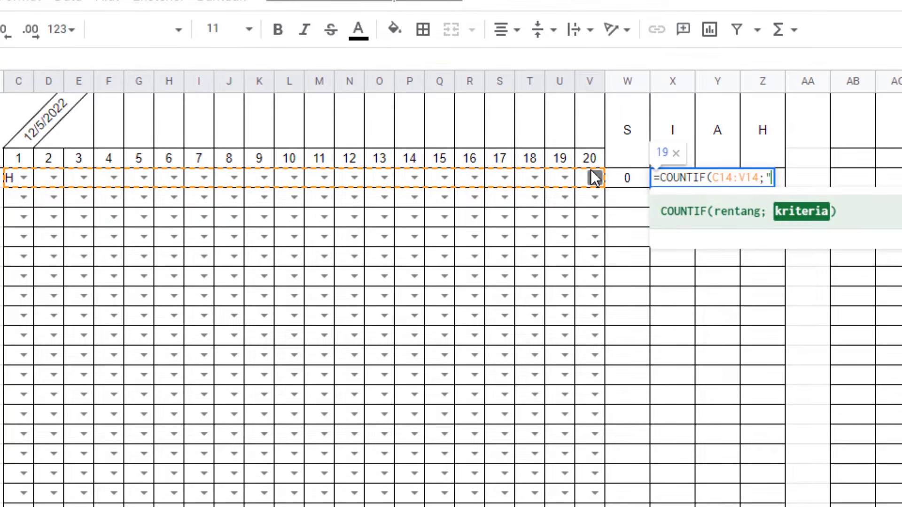
pyautogui.write('I")')
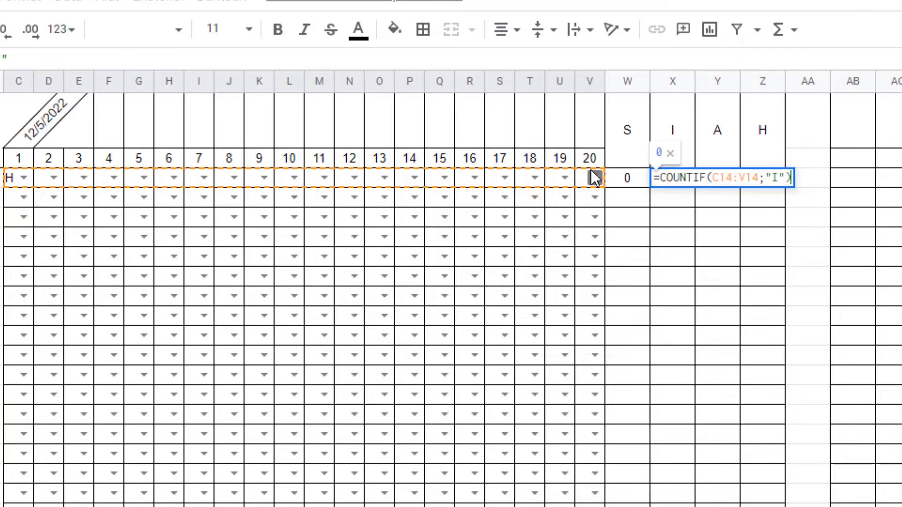
pyautogui.press('Return')
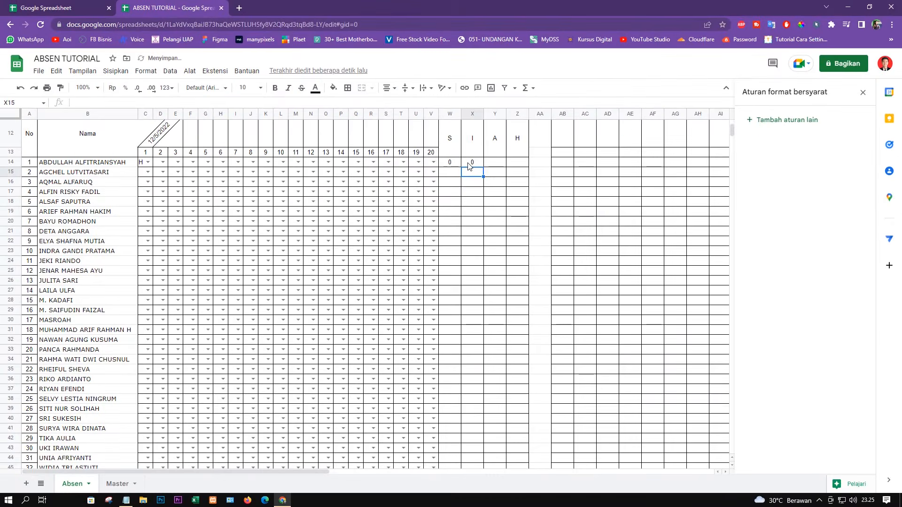
# Step: Copy the text of the COUNTIF formula in X14, leaving the cell as it is
pyautogui.click(468, 164)
pyautogui.moveTo(150, 103); pyautogui.dragTo(29, 98)
pyautogui.hotkey('ctrl', 'c')
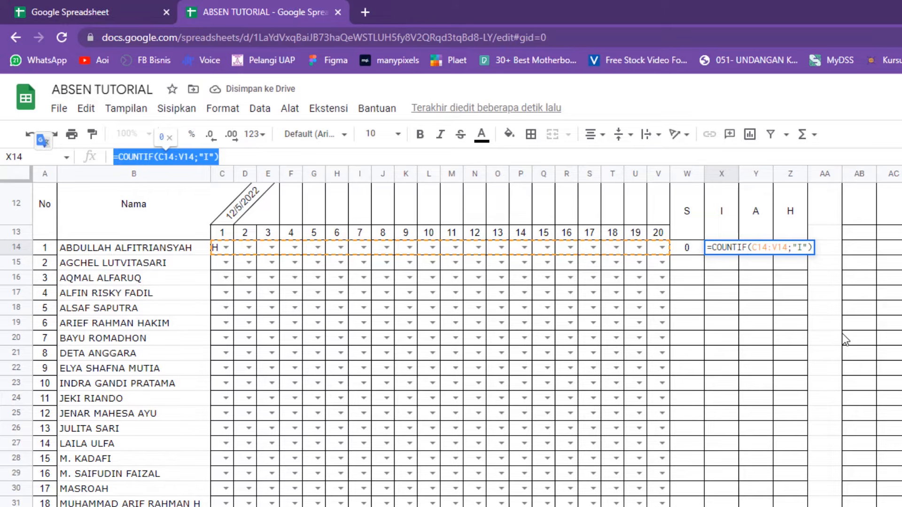
pyautogui.press('Return')
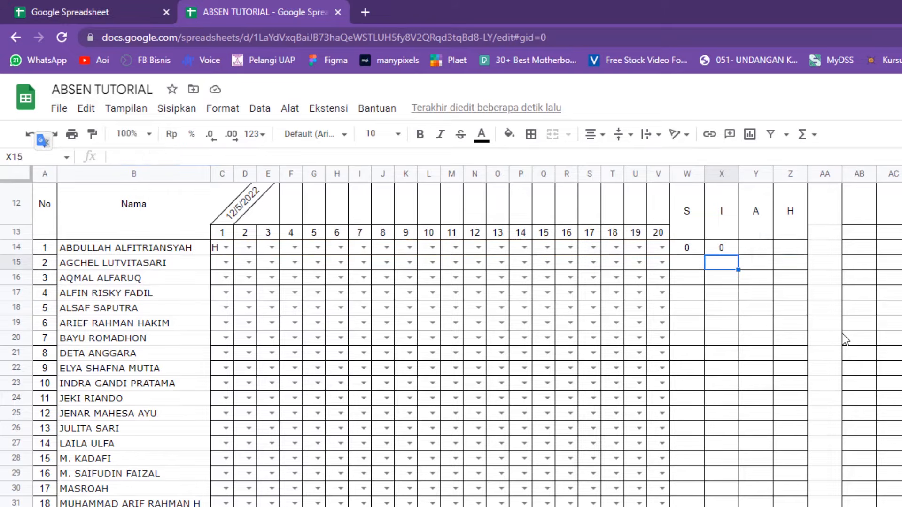
# Step: Paste the copied formula into Y14 and change its criterion to "A"
pyautogui.click(751, 249)
pyautogui.click(206, 157)
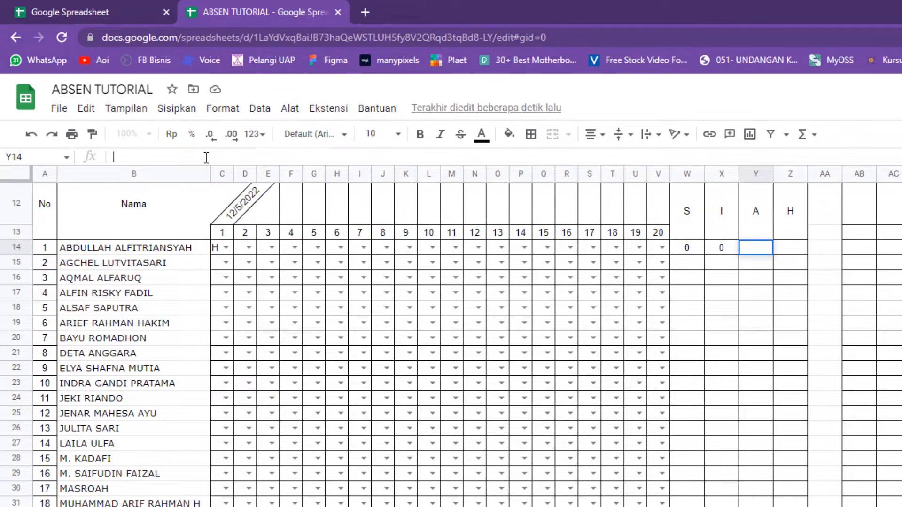
pyautogui.rightClick(205, 157)
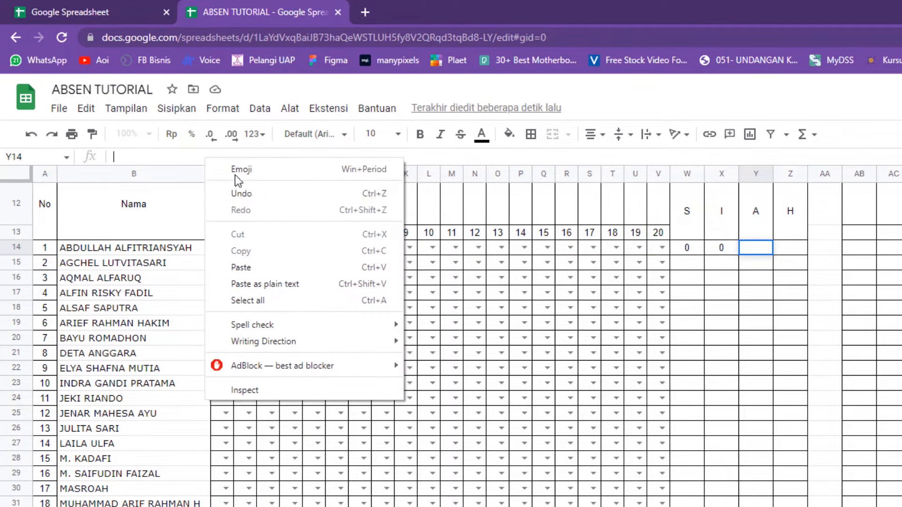
pyautogui.click(272, 265)
pyautogui.click(210, 158)
pyautogui.press('BackSpace')
pyautogui.write('A')
pyautogui.press('Return')
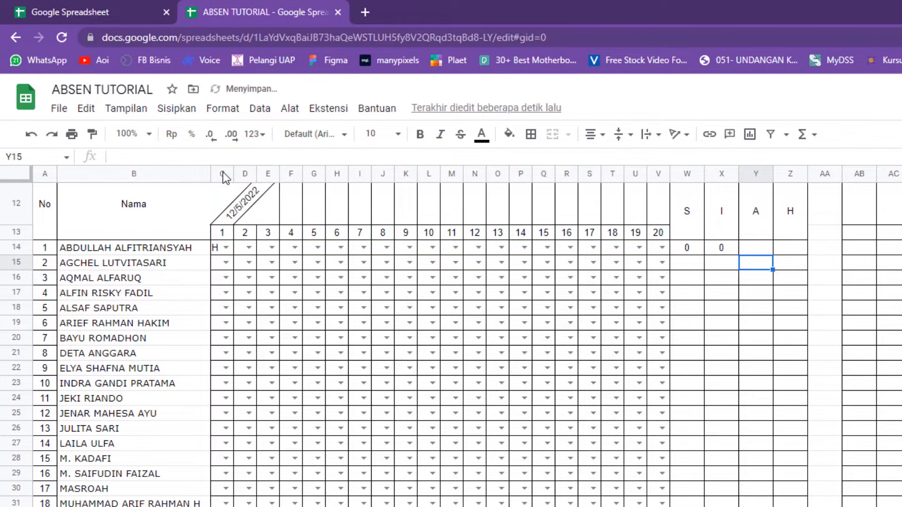
# Step: Paste the copied formula into Z14 and change its criterion to "H"
pyautogui.click(793, 248)
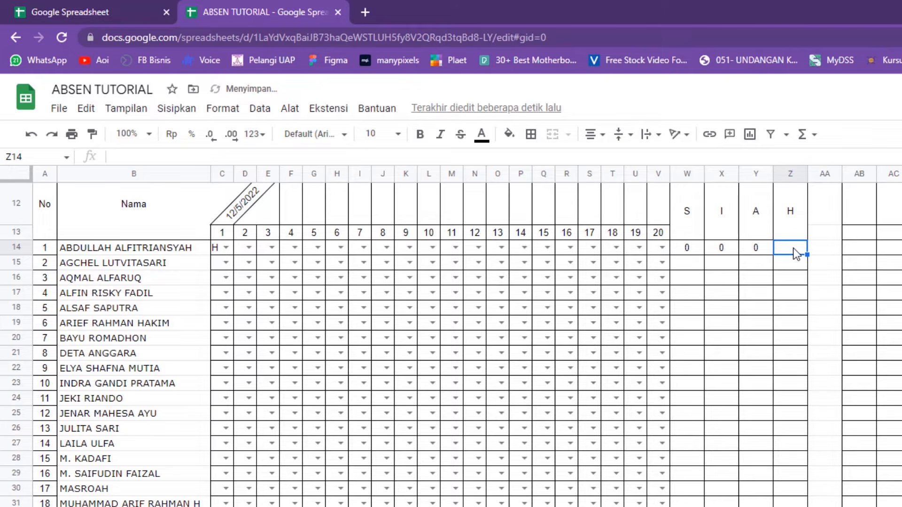
pyautogui.click(203, 161)
pyautogui.hotkey('ctrl', 'v')
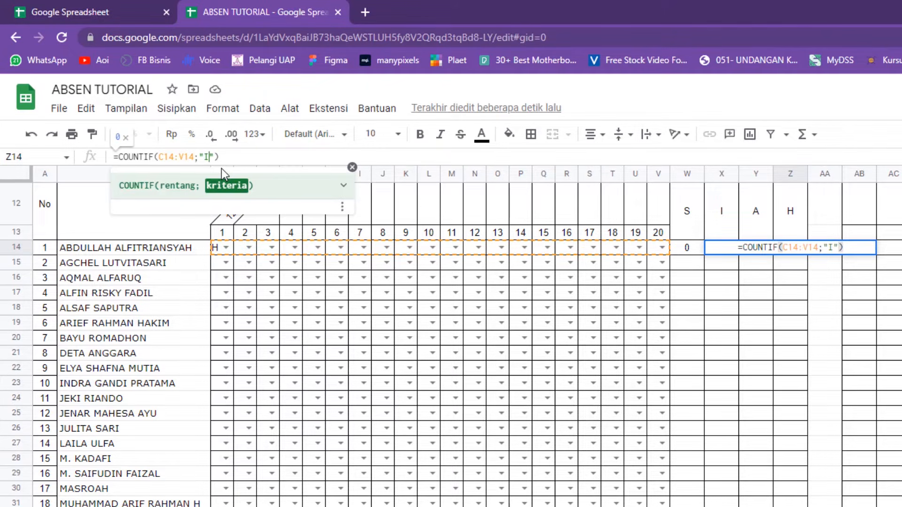
pyautogui.press('Left')
pyautogui.press('BackSpace')
pyautogui.write('H')
pyautogui.press('Return')
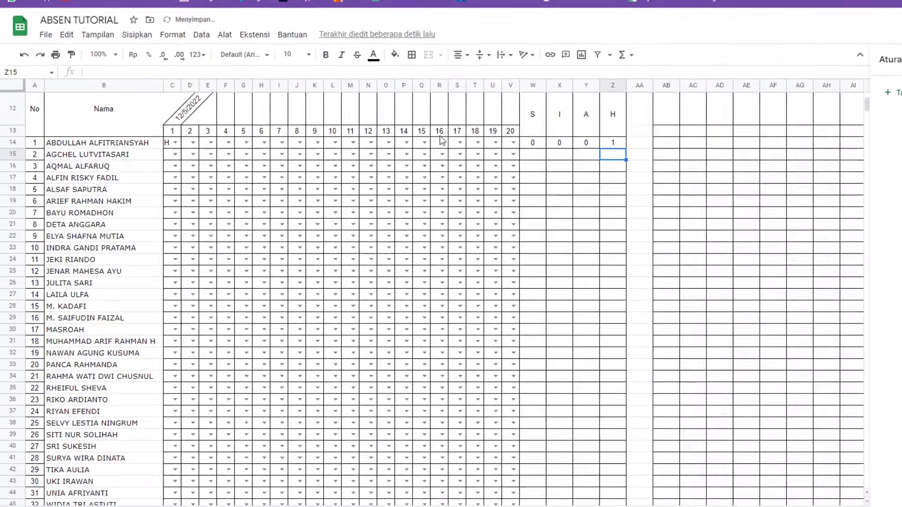
# Step: Fill the four COUNTIF formulas from W14:Z14 down to row 45 for all students
pyautogui.click(515, 138)
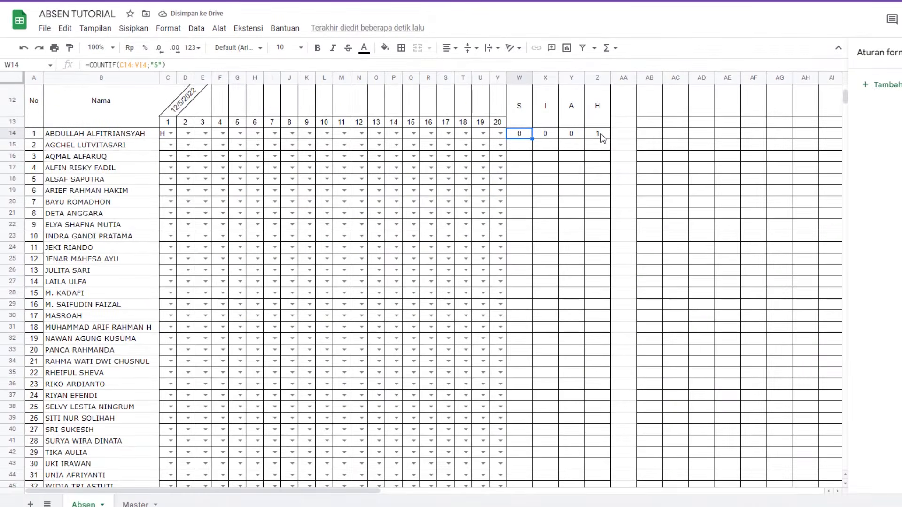
pyautogui.keyDown('shift'); pyautogui.click(603, 138); pyautogui.keyUp('shift')
pyautogui.scroll(-1, 603, 137)
pyautogui.moveTo(610, 109); pyautogui.dragTo(597, 449)
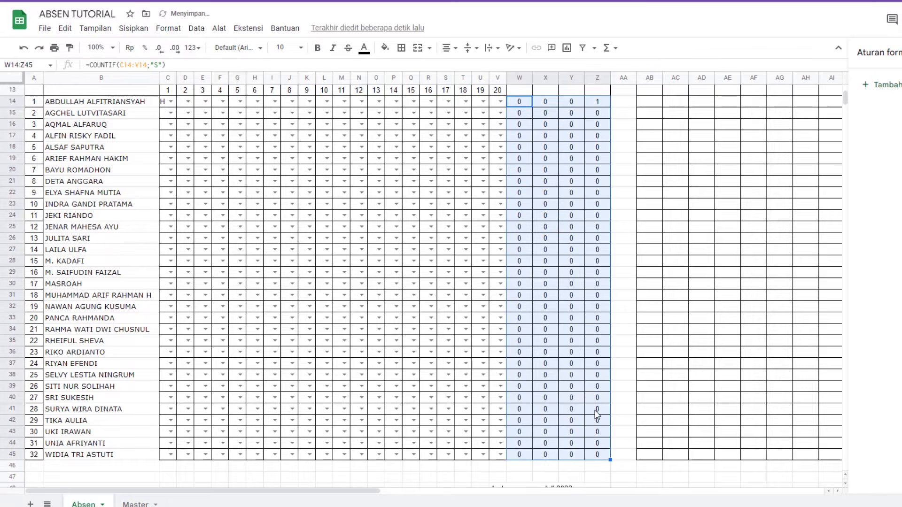
pyautogui.click(597, 376)
pyautogui.click(598, 330)
pyautogui.click(545, 295)
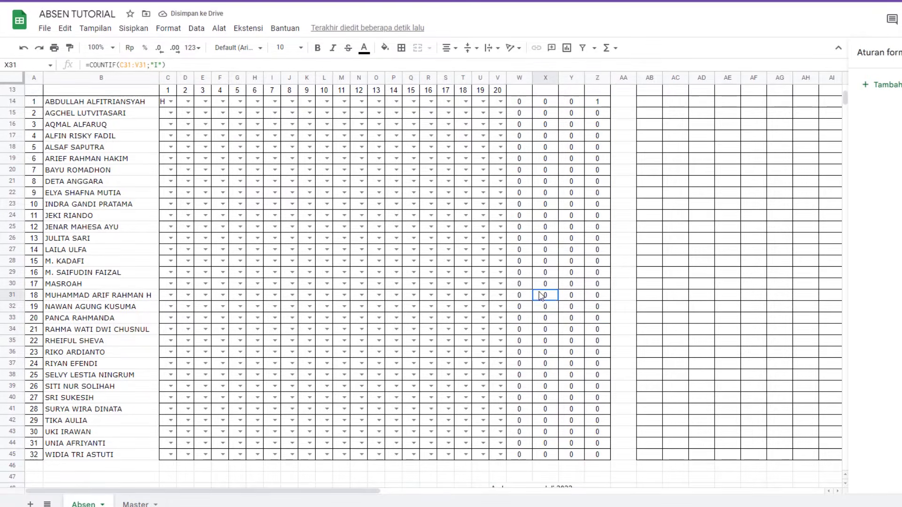
# Step: Choose attendance codes for the second student: S in C15, A in D15 and I in E15
pyautogui.scroll(1, 549, 275)
pyautogui.click(172, 145)
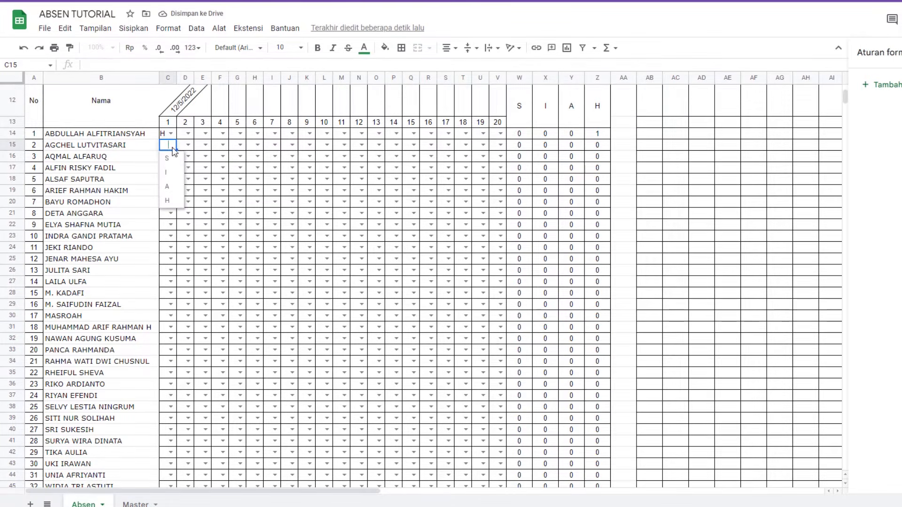
pyautogui.click(172, 156)
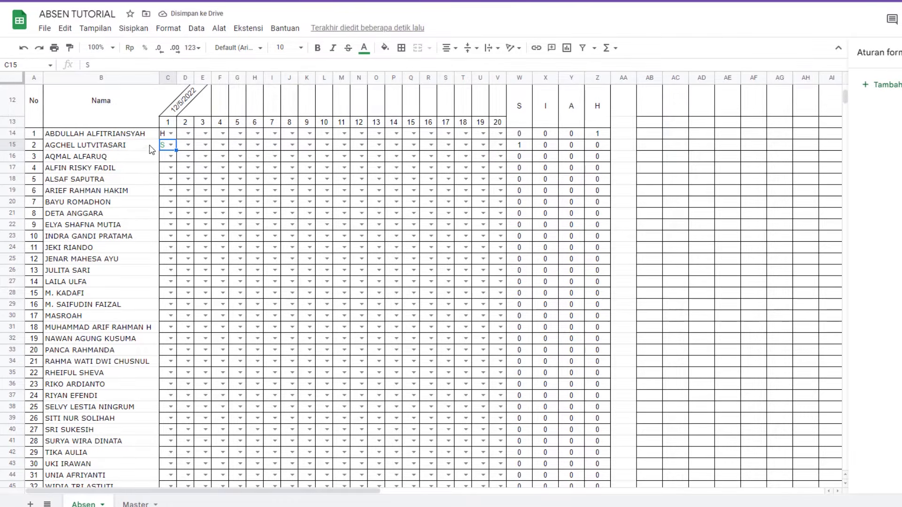
pyautogui.click(189, 144)
pyautogui.click(188, 190)
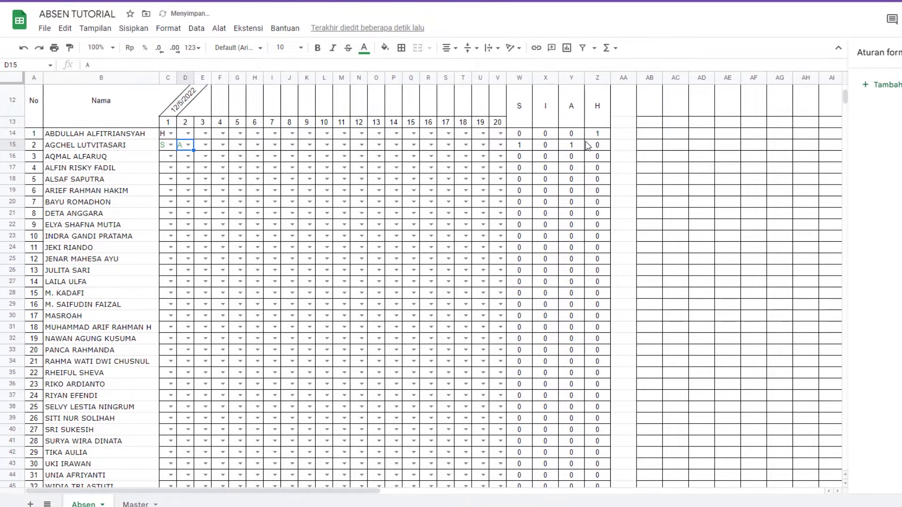
pyautogui.click(205, 145)
pyautogui.click(206, 173)
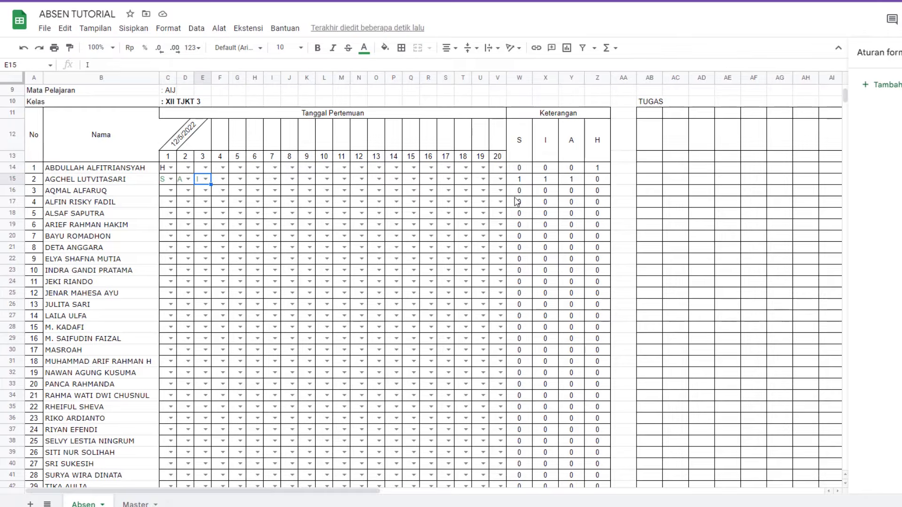
pyautogui.click(205, 235)
pyautogui.click(277, 214)
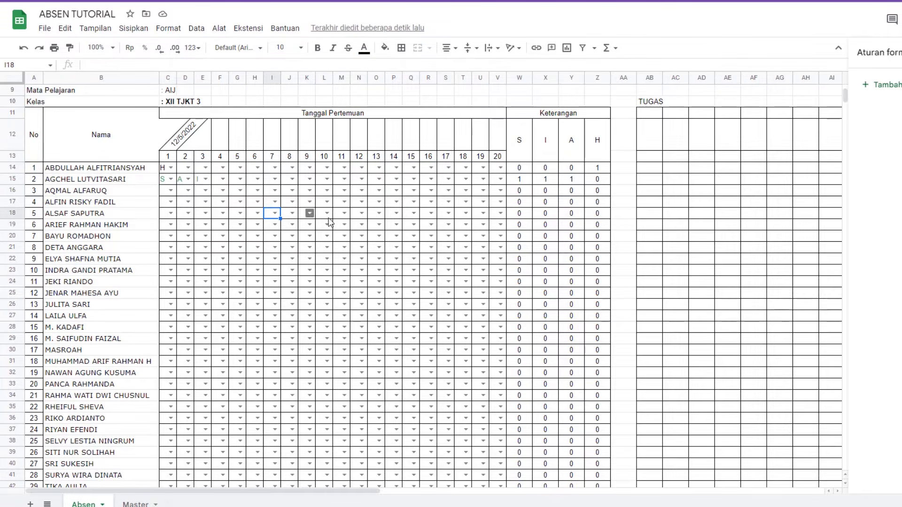
pyautogui.click(170, 168)
pyautogui.click(239, 236)
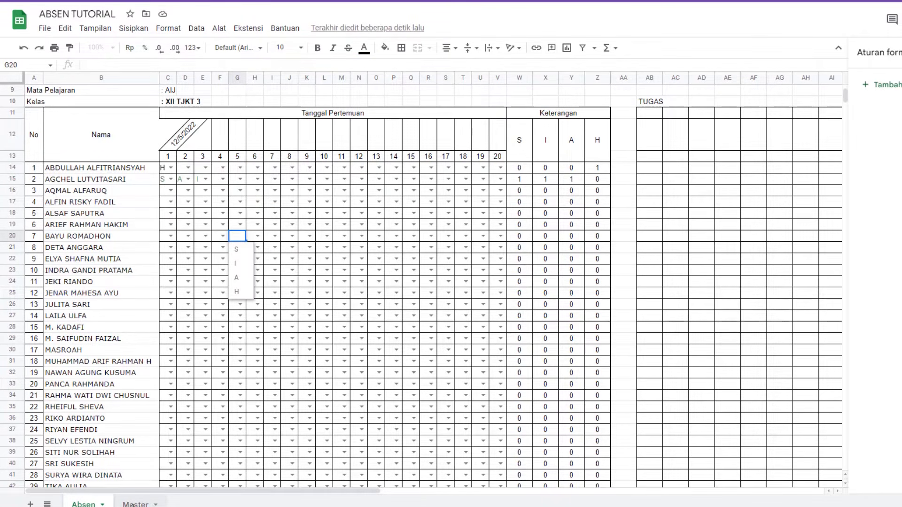
# Step: Examine on the Master sheet which colour is assigned to the Alpa, Izin and Sakit statuses
pyautogui.click(134, 504)
pyautogui.moveTo(292, 182); pyautogui.dragTo(291, 192)
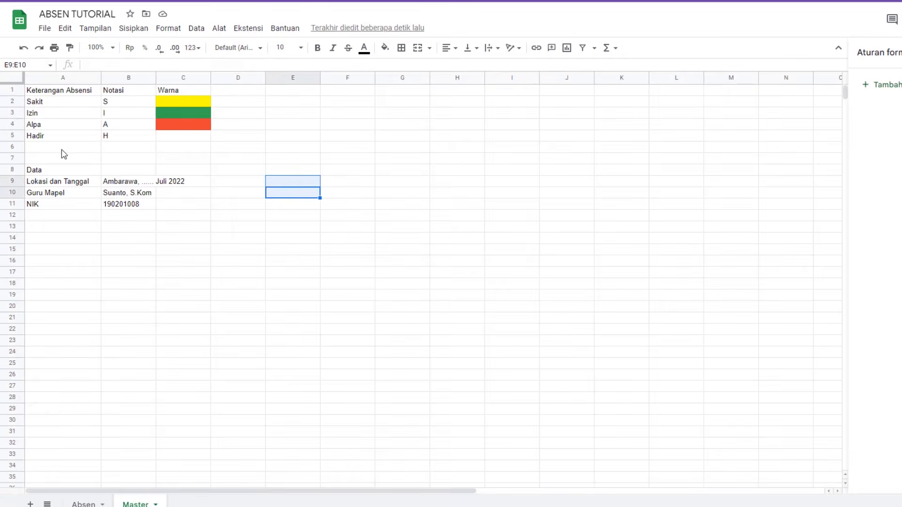
pyautogui.click(47, 127)
pyautogui.click(174, 126)
pyautogui.click(67, 116)
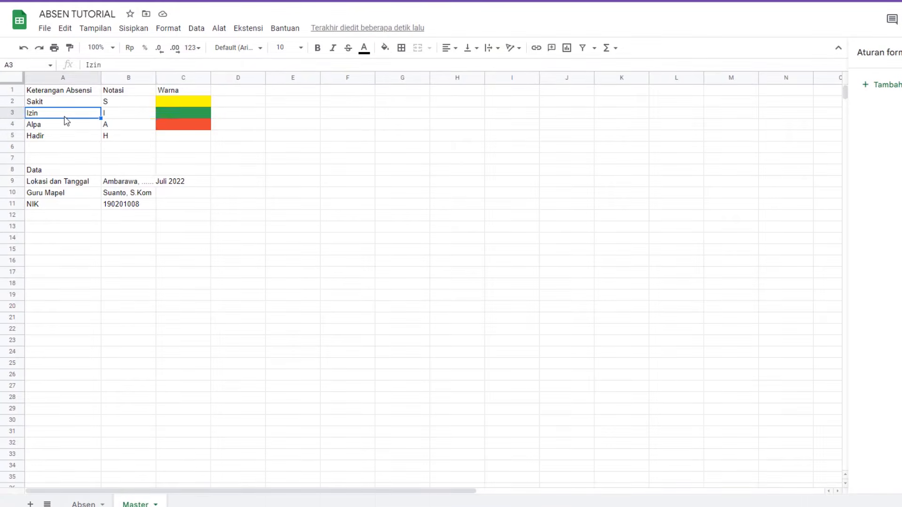
pyautogui.click(167, 115)
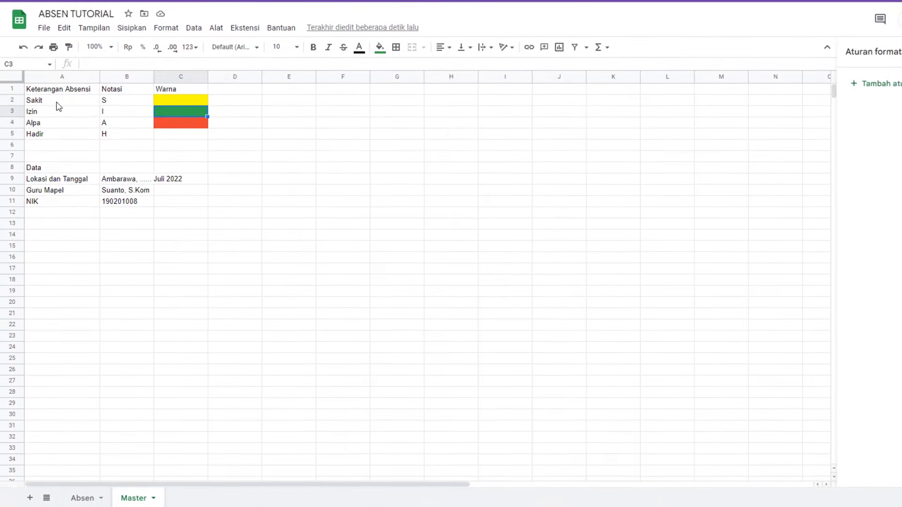
pyautogui.click(57, 102)
pyautogui.click(167, 102)
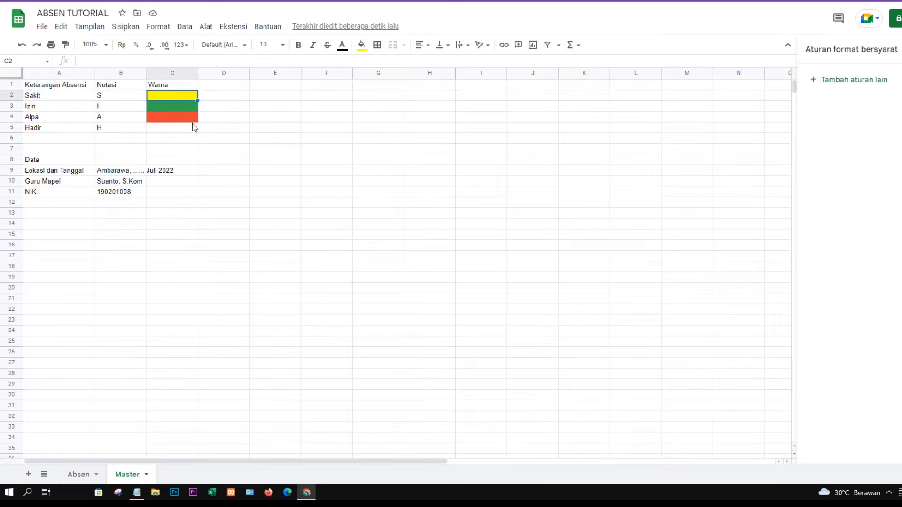
# Step: Select C14:V45 on the Absen sheet and clear the test attendance codes from it
pyautogui.click(78, 475)
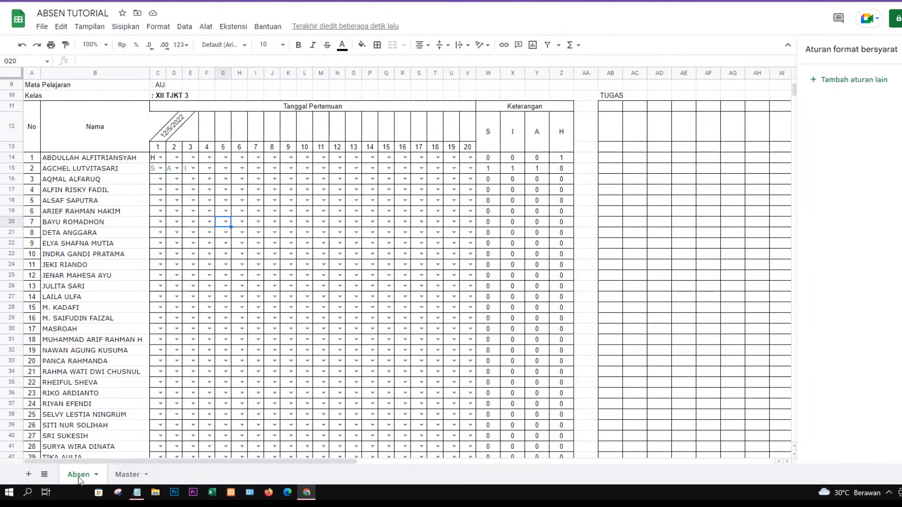
pyautogui.moveTo(156, 184); pyautogui.dragTo(464, 328)
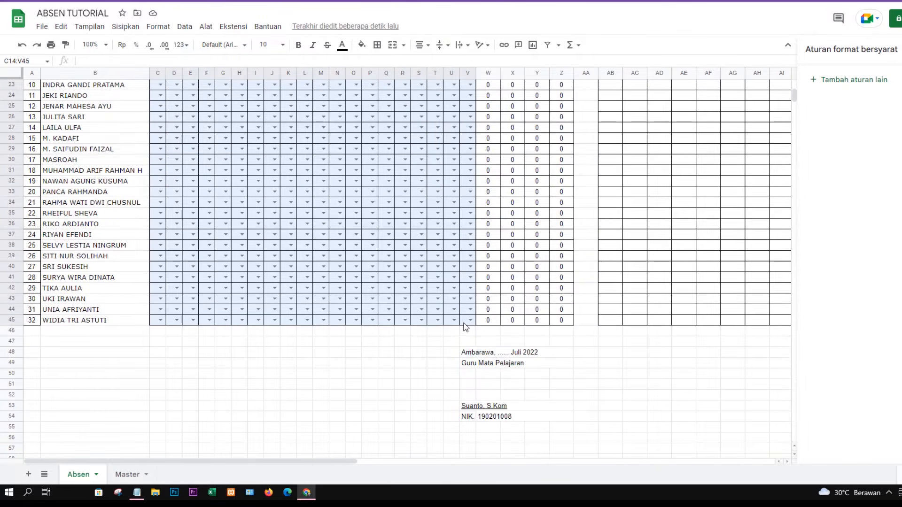
pyautogui.scroll(5, 316, 326)
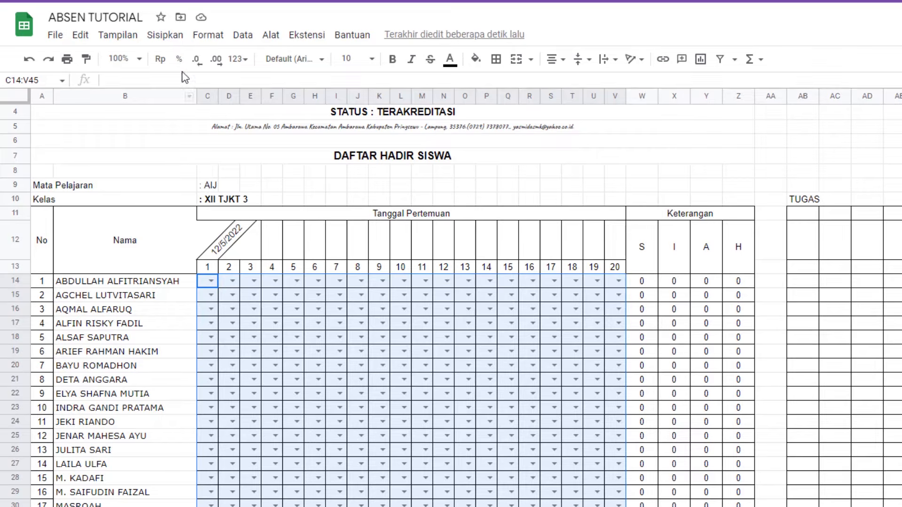
# Step: Create a conditional formatting rule on C14:V45 for cells whose text contains S
pyautogui.click(206, 36)
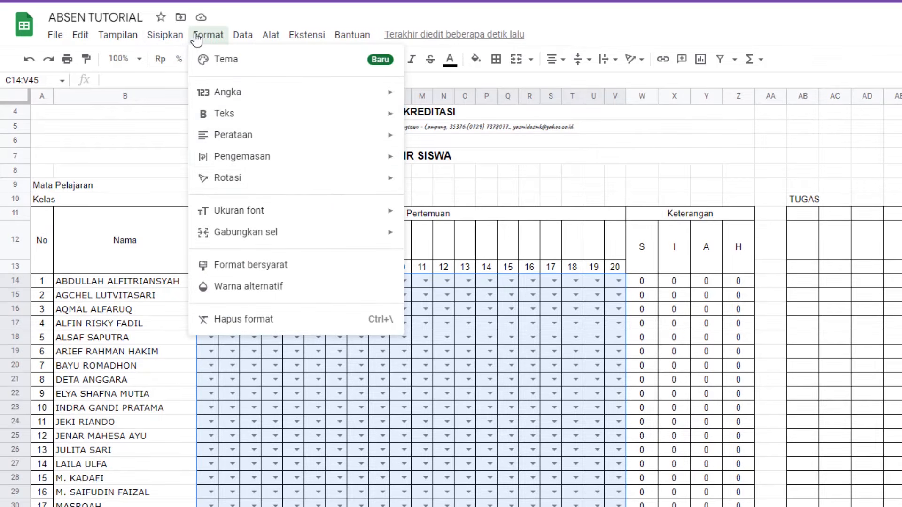
pyautogui.click(252, 267)
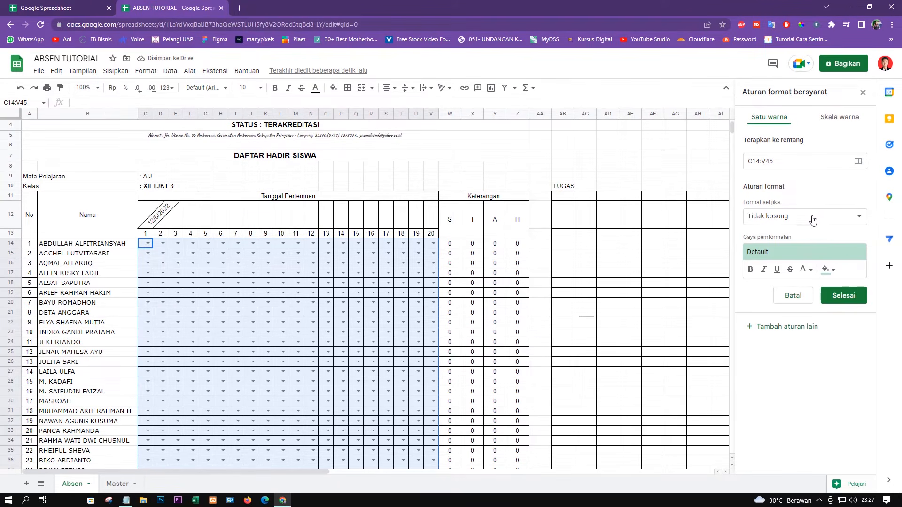
pyautogui.click(791, 219)
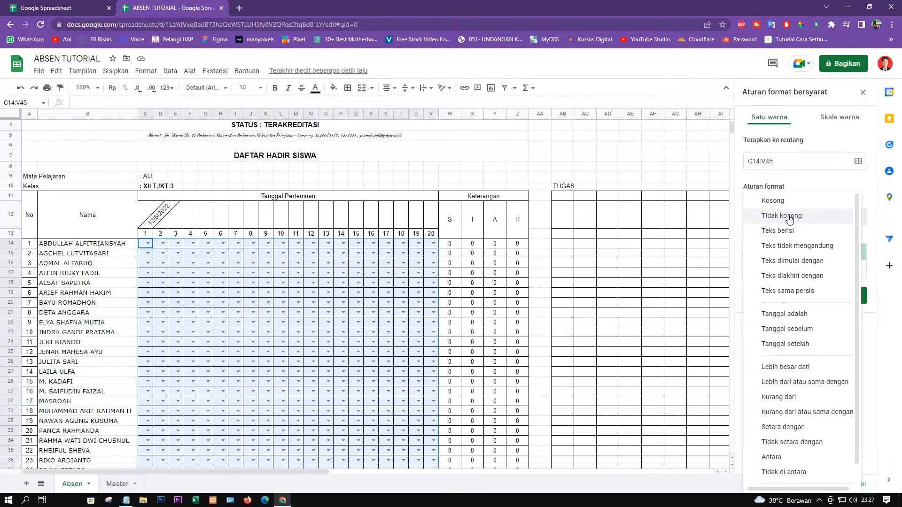
pyautogui.click(793, 232)
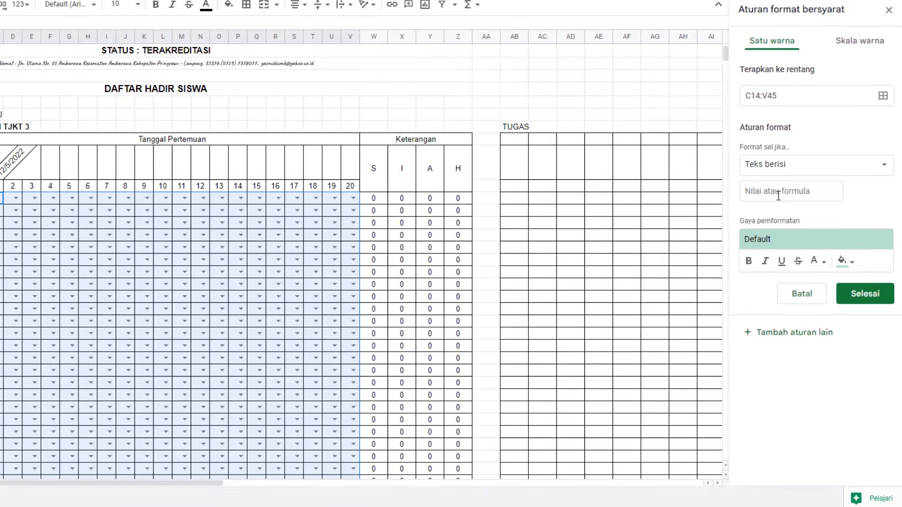
pyautogui.click(778, 196)
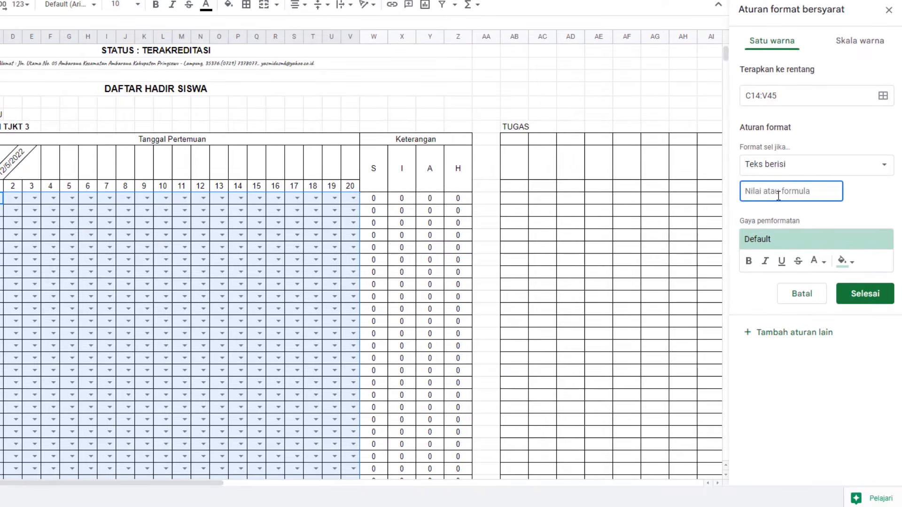
pyautogui.write('S')
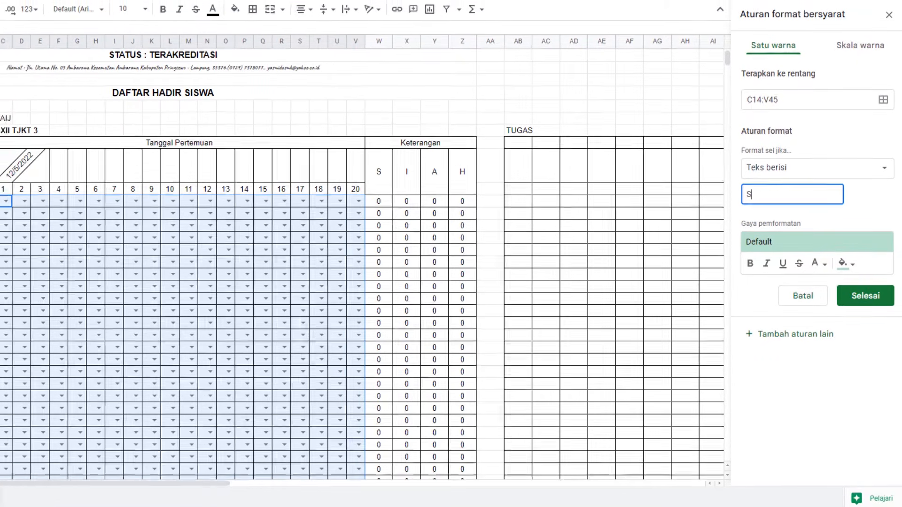
# Step: Check the Sakit colour on the Master sheet and set the S rule's fill colour to yellow
pyautogui.click(52, 501)
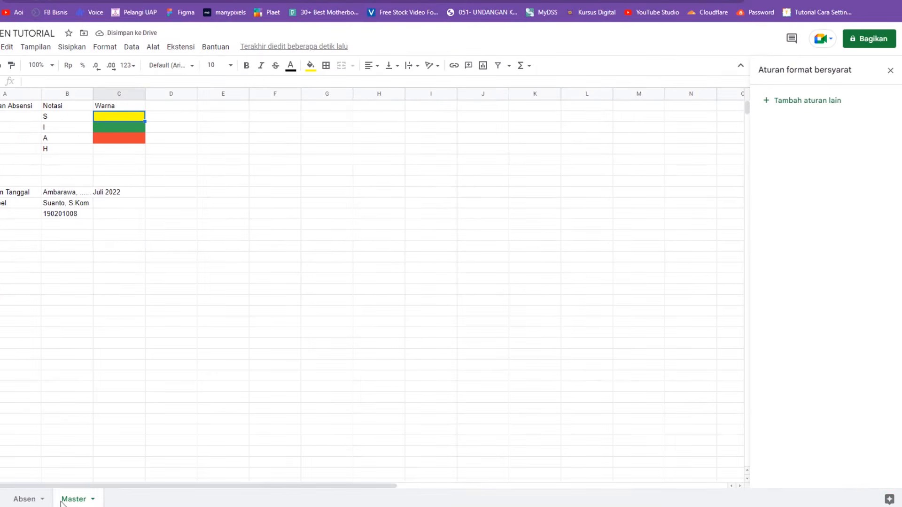
pyautogui.click(29, 500)
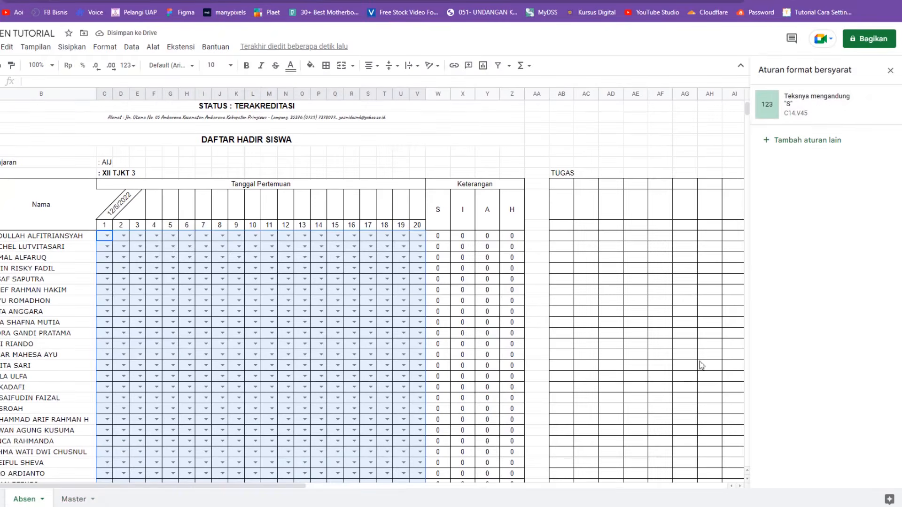
pyautogui.click(811, 102)
pyautogui.click(777, 234)
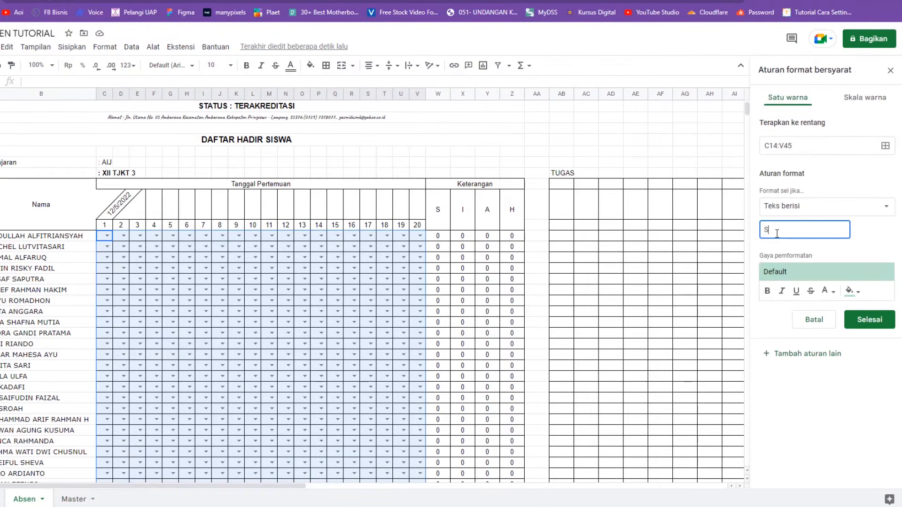
pyautogui.click(853, 295)
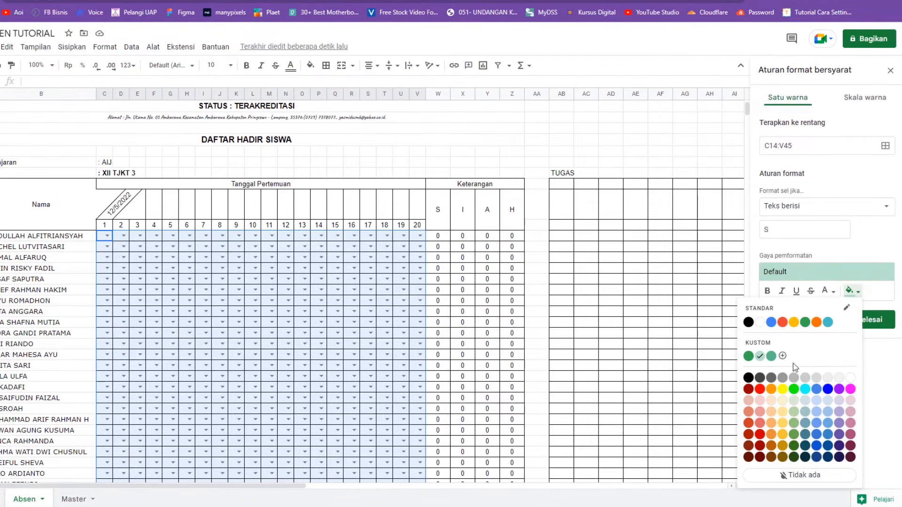
pyautogui.click(782, 389)
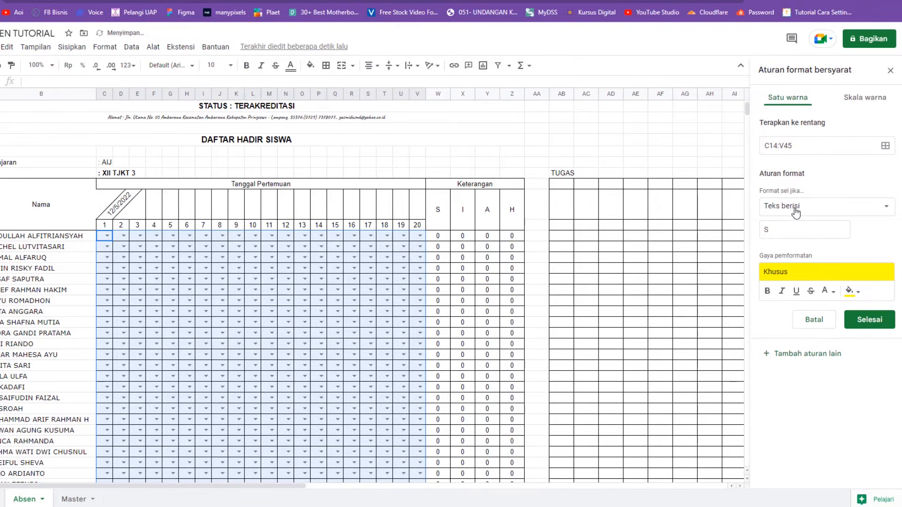
# Step: Add a second conditional formatting rule on C14:V45 for text containing I, with a green fill
pyautogui.click(780, 231)
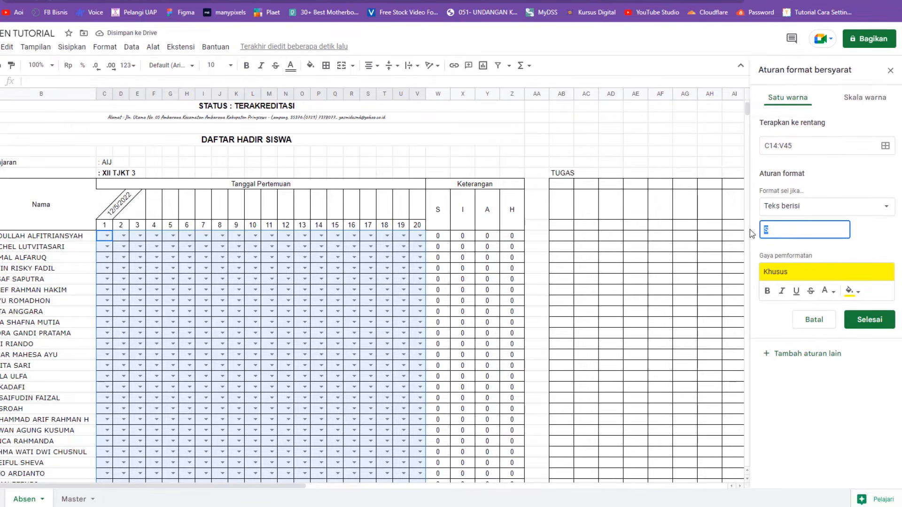
pyautogui.press('BackSpace')
pyautogui.click(69, 500)
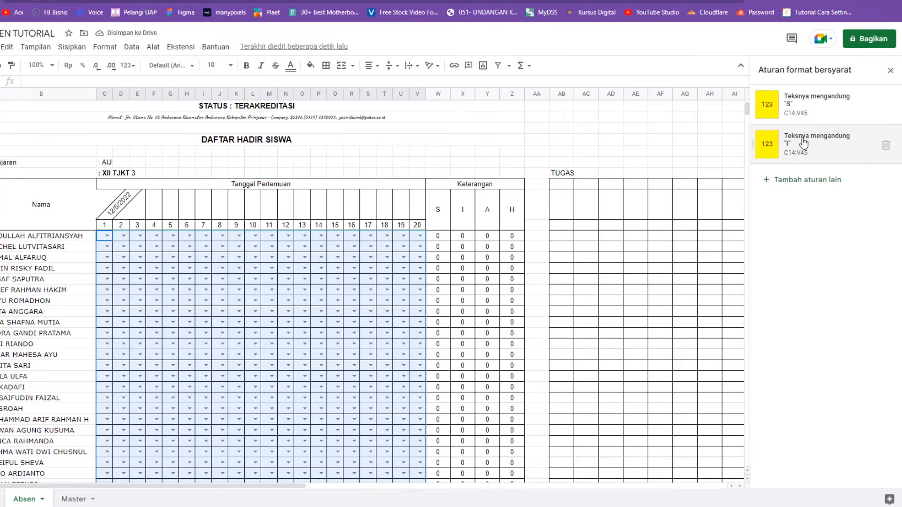
pyautogui.click(802, 143)
pyautogui.click(851, 291)
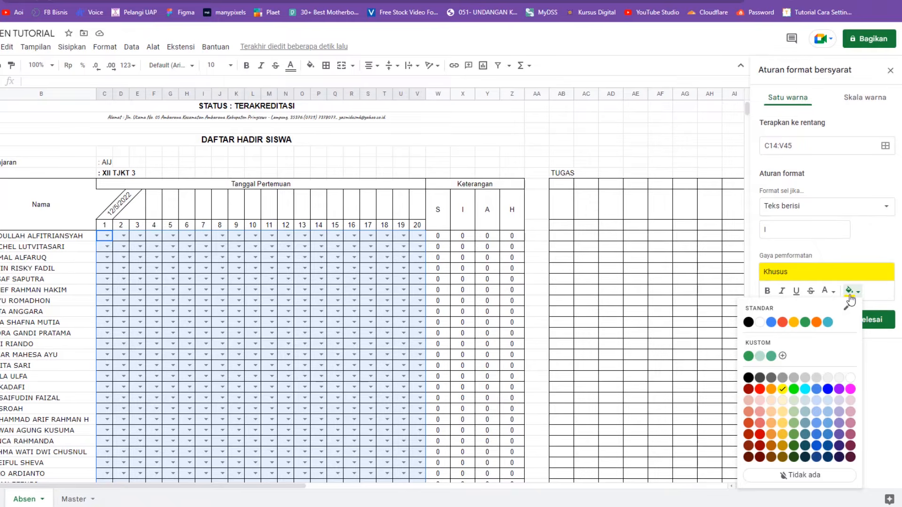
pyautogui.click(749, 357)
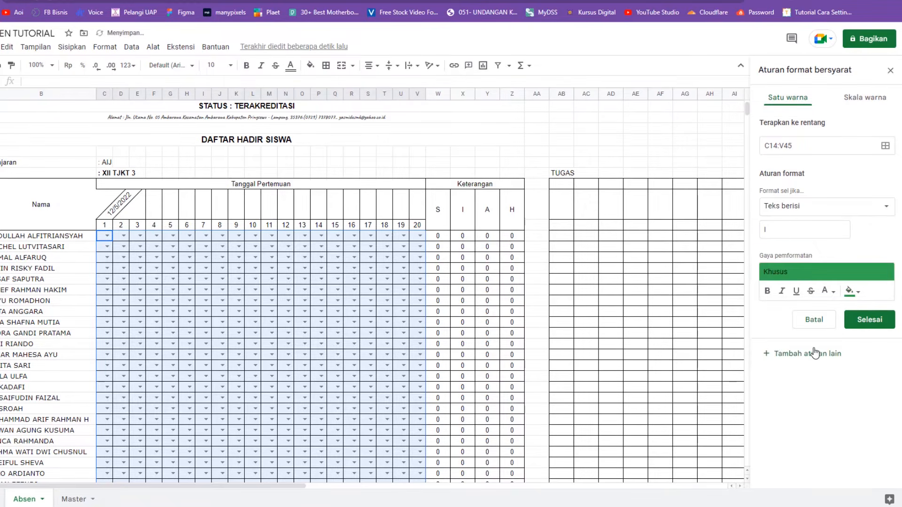
# Step: Add a third conditional formatting rule on C14:V45 for text containing A, with a red fill, and finish it
pyautogui.click(757, 227)
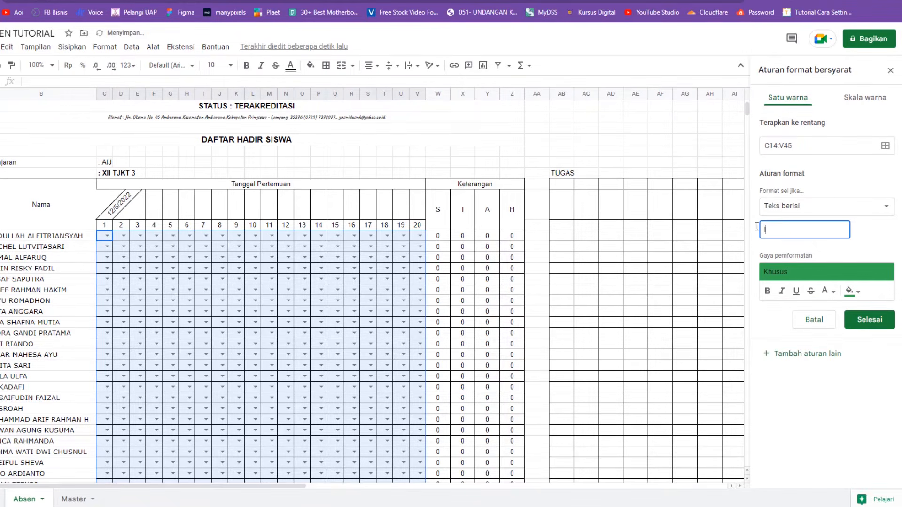
pyautogui.write('A')
pyautogui.click(853, 296)
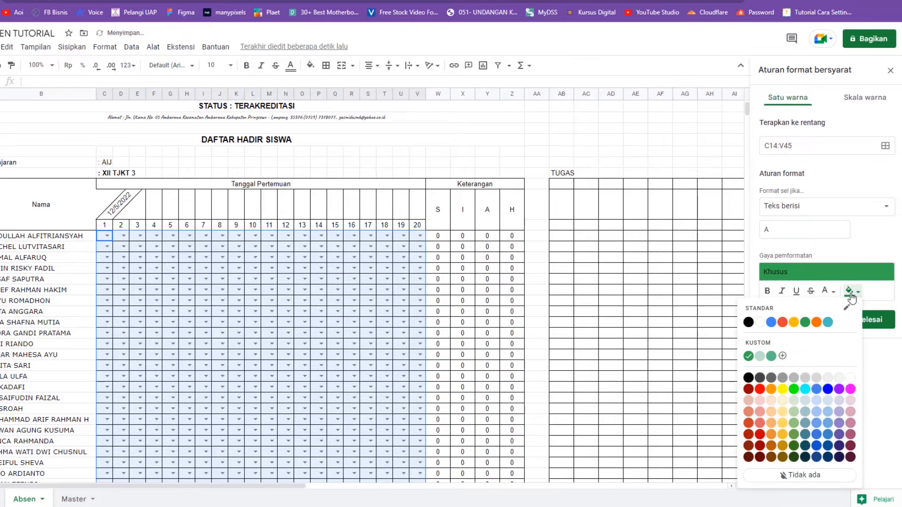
pyautogui.click(787, 327)
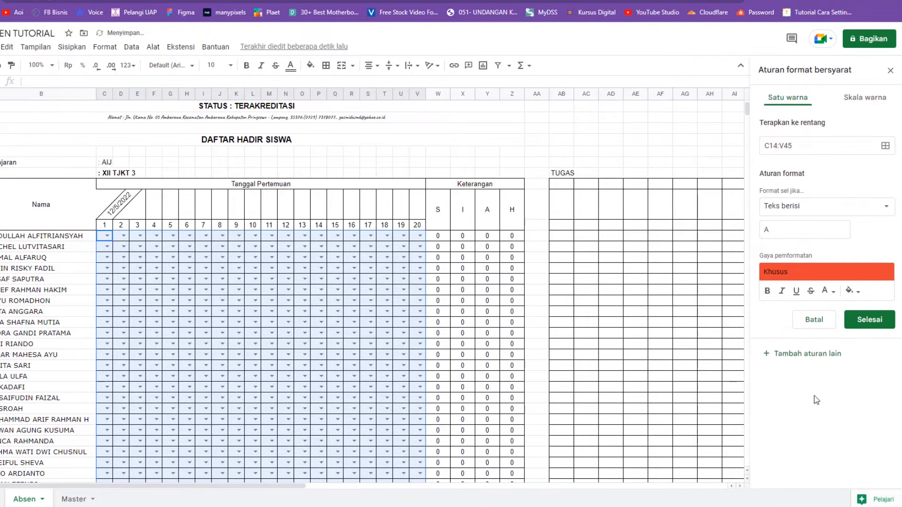
pyautogui.click(871, 327)
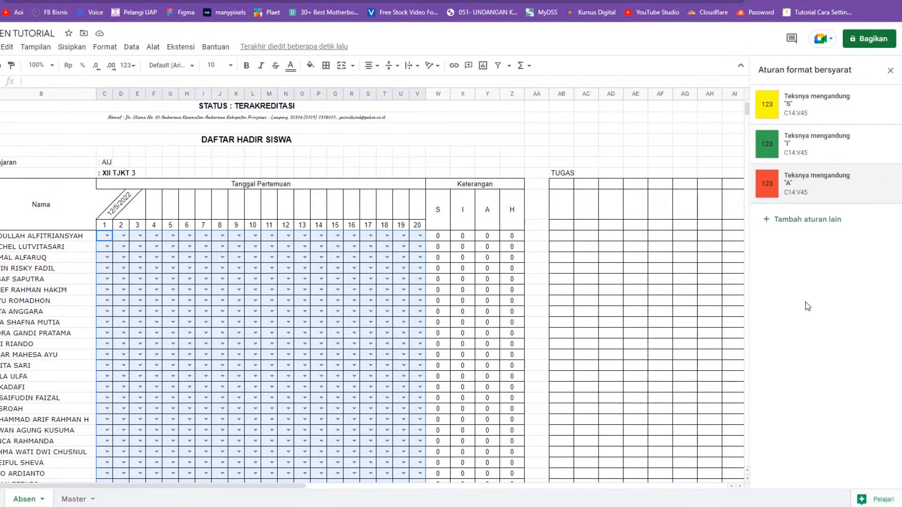
# Step: Test the attendance code colours by choosing S, I, A and H in turn in cell C15
pyautogui.doubleClick(106, 247)
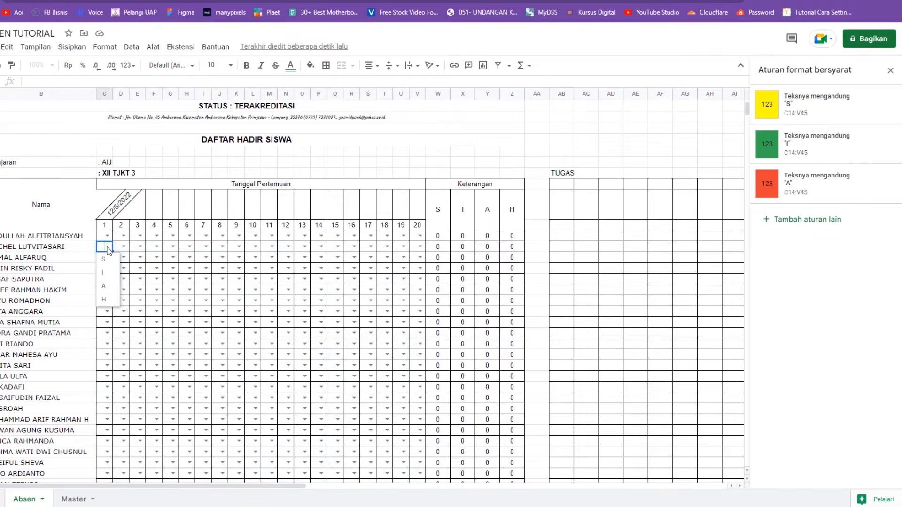
pyautogui.click(109, 262)
pyautogui.click(181, 289)
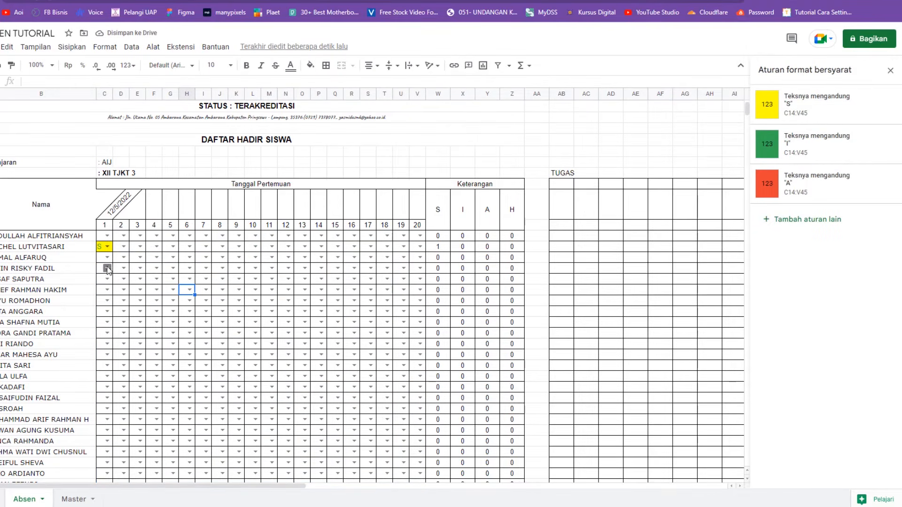
pyautogui.click(107, 247)
pyautogui.click(107, 273)
pyautogui.click(109, 249)
pyautogui.click(105, 286)
pyautogui.click(173, 279)
pyautogui.click(107, 248)
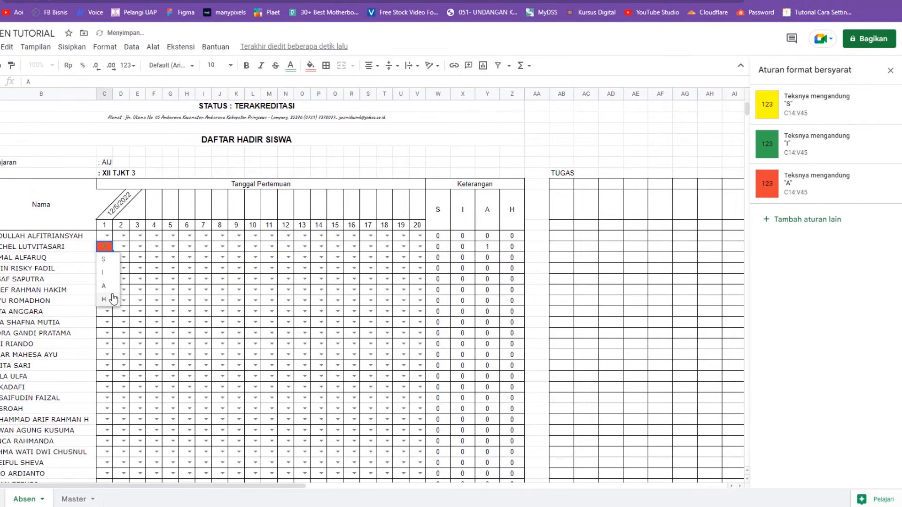
pyautogui.click(106, 299)
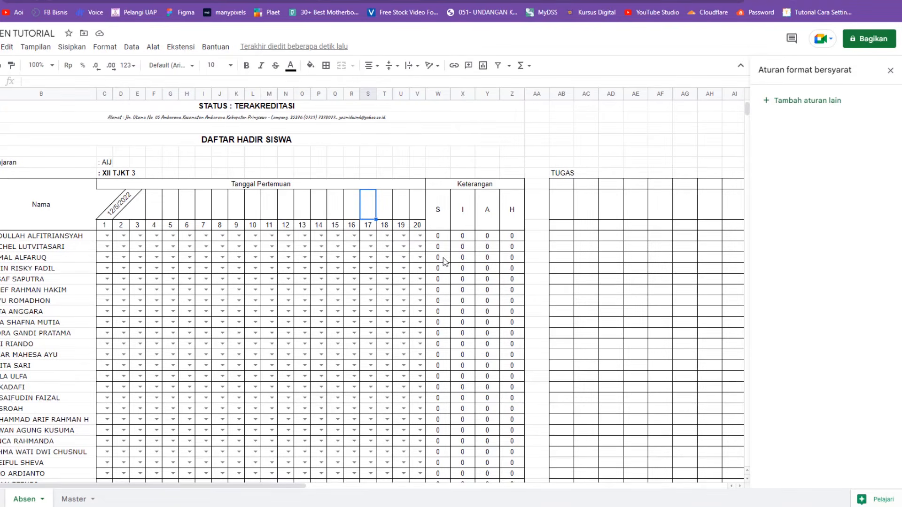
# Step: Create a conditional formatting rule on the totals range W14:Z45 for cells whose text contains 0
pyautogui.click(447, 237)
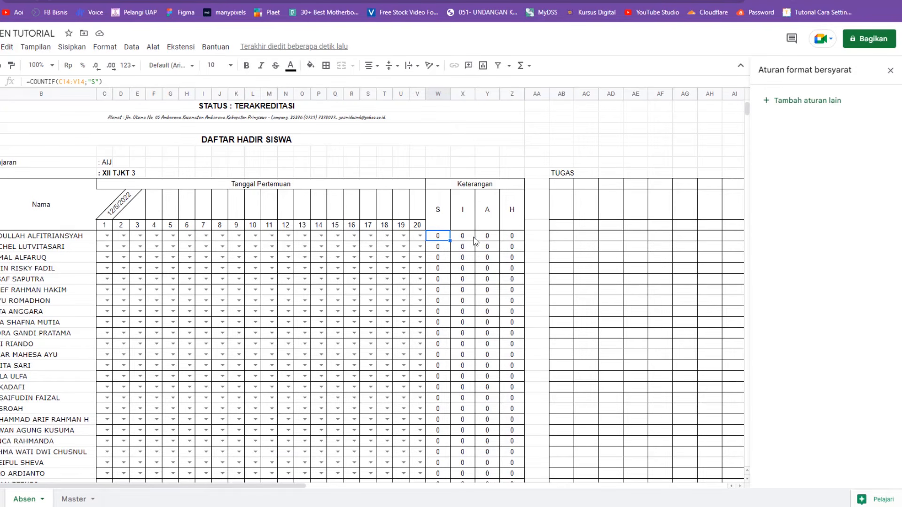
pyautogui.scroll(-4, 484, 282)
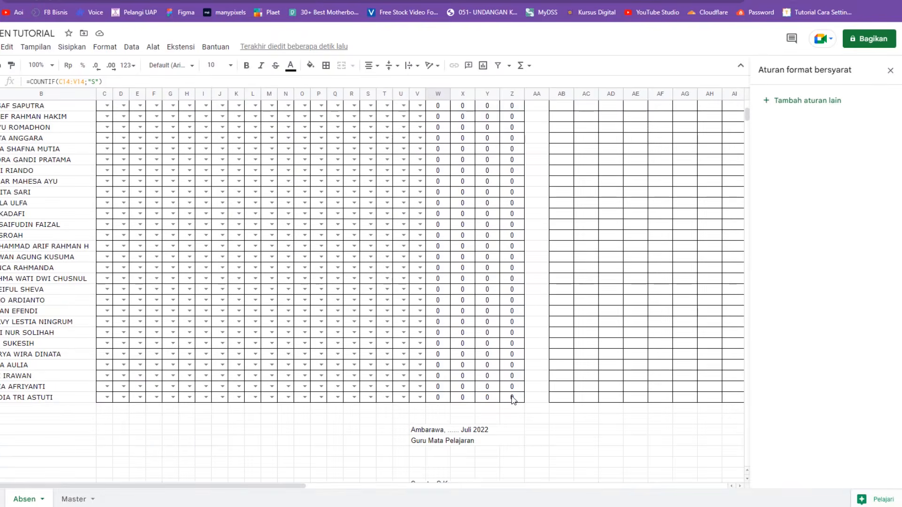
pyautogui.keyDown('shift'); pyautogui.click(513, 400); pyautogui.keyUp('shift')
pyautogui.scroll(5, 498, 373)
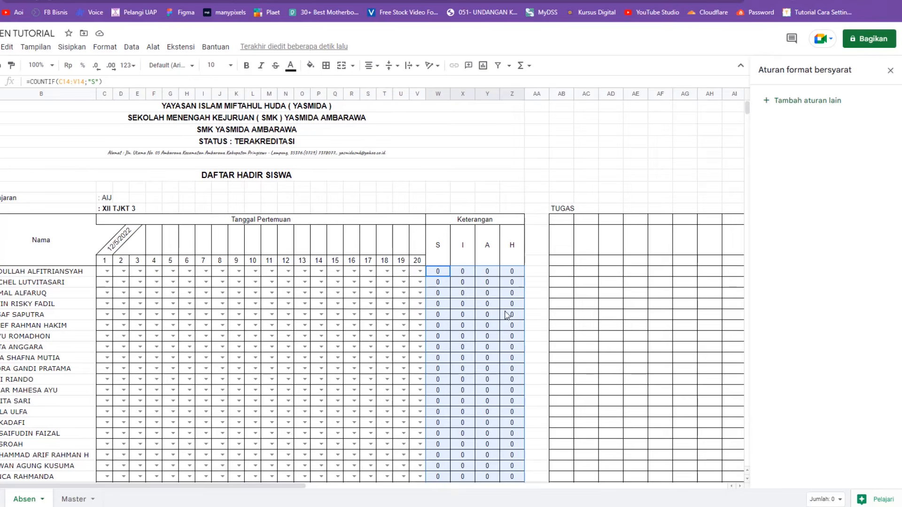
pyautogui.click(103, 49)
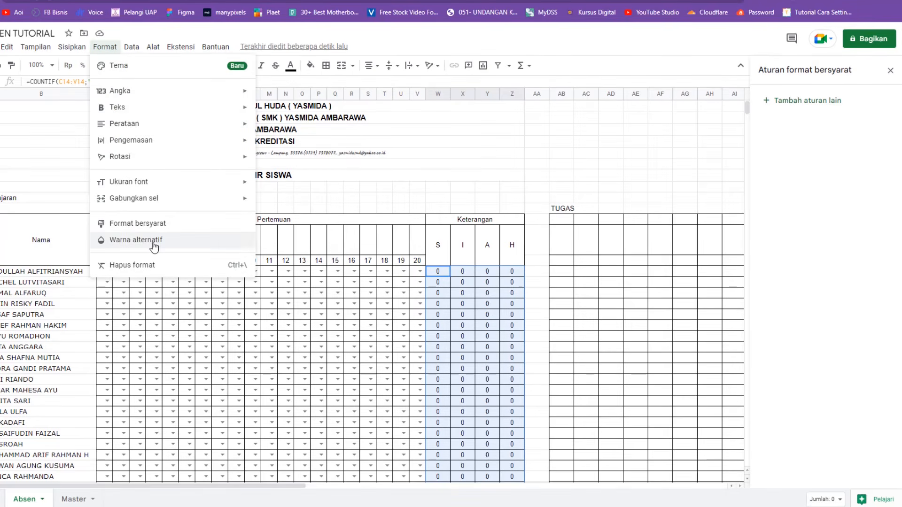
pyautogui.click(190, 230)
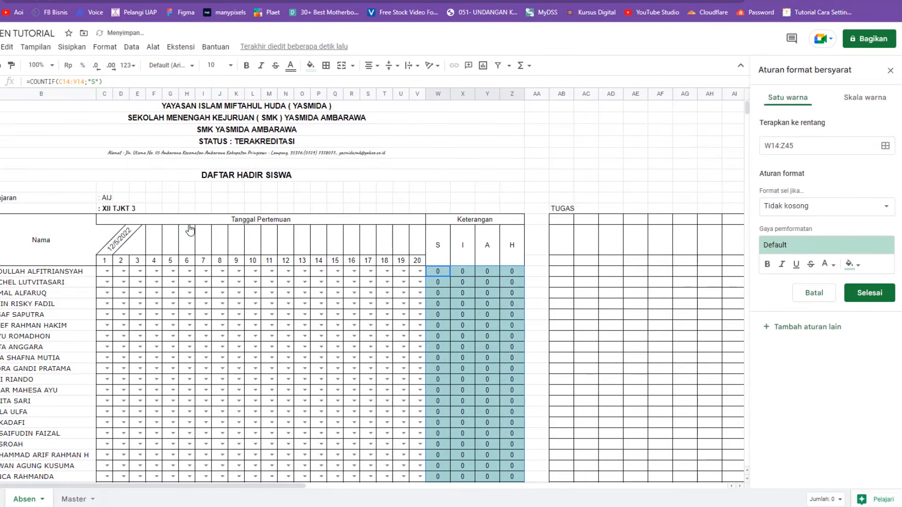
pyautogui.click(803, 209)
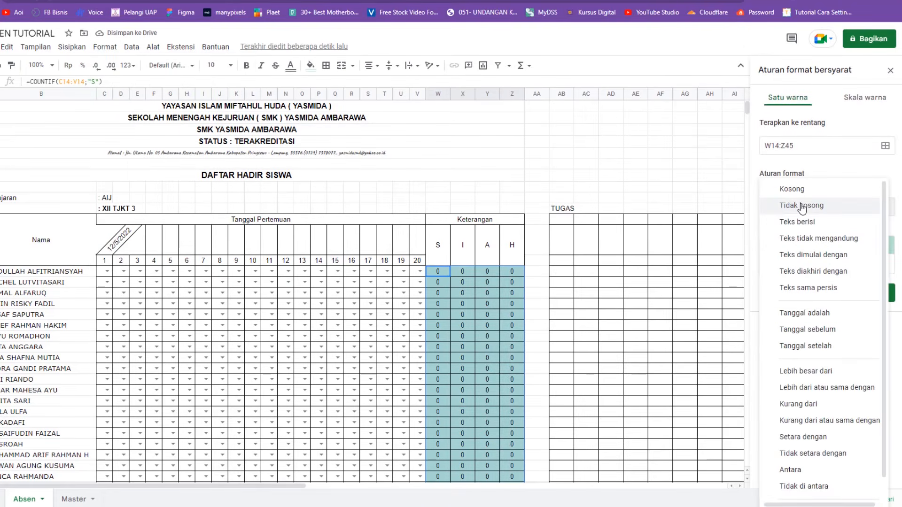
pyautogui.click(819, 222)
pyautogui.click(789, 230)
pyautogui.write('0')
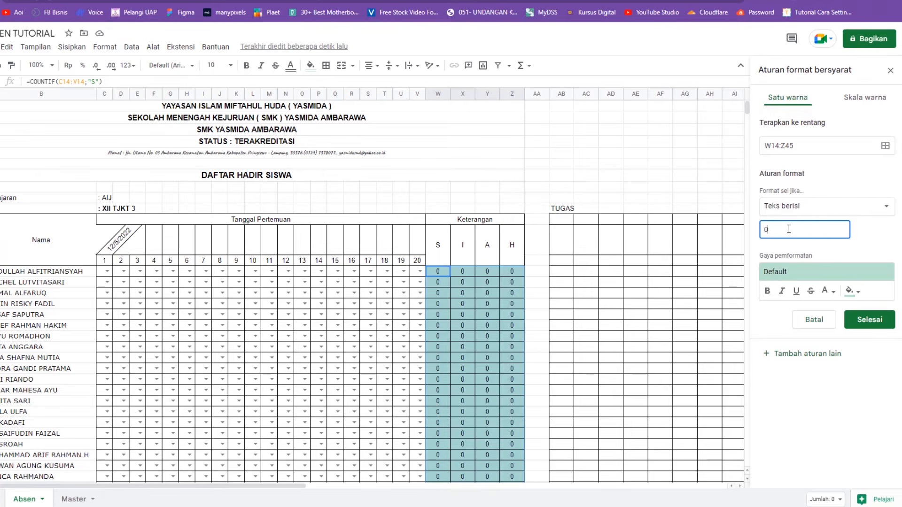
# Step: Give the zero rule the same custom light green for fill and text colour, and finish the rule
pyautogui.click(853, 296)
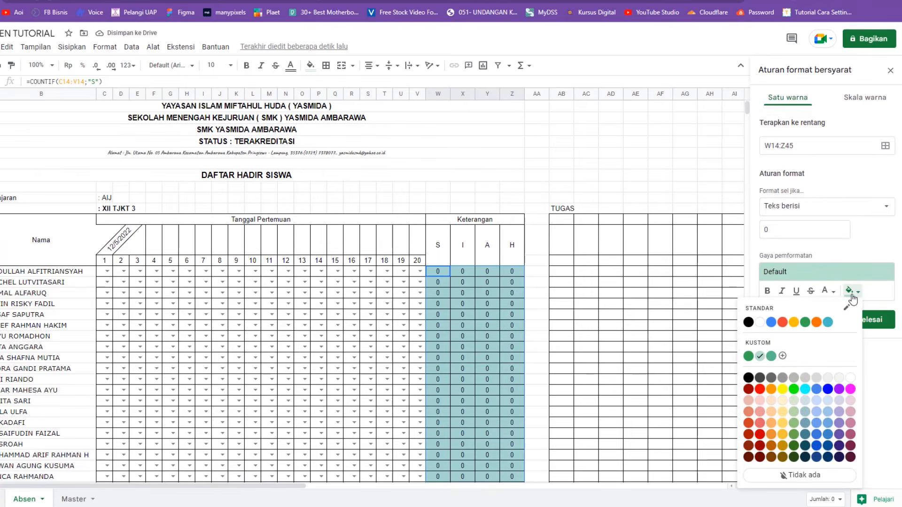
pyautogui.click(761, 357)
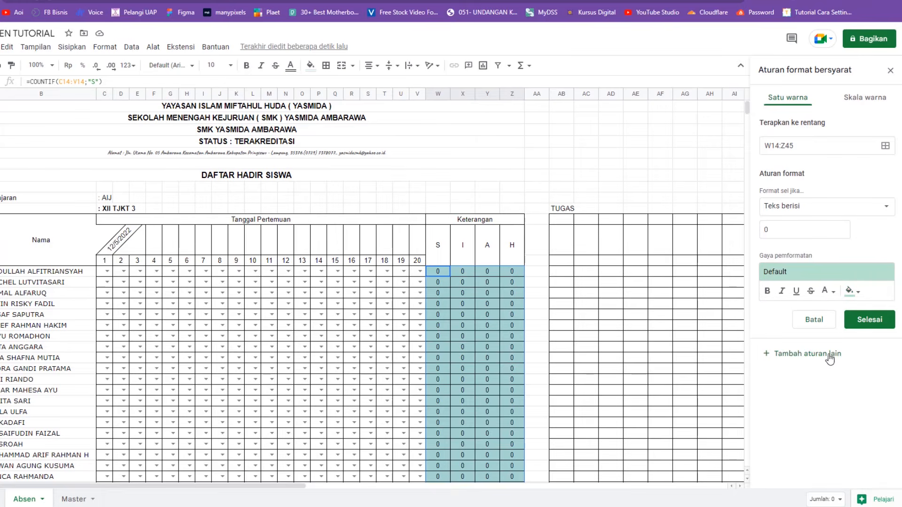
pyautogui.click(827, 291)
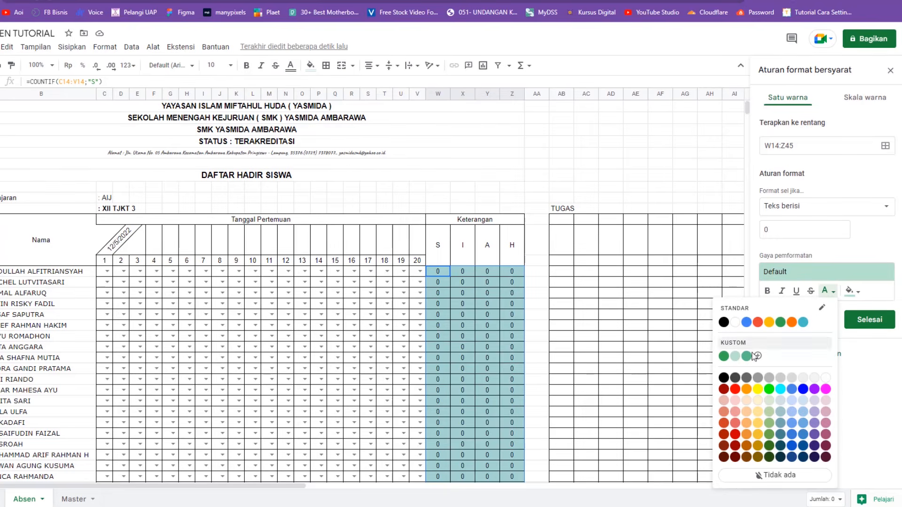
pyautogui.click(735, 356)
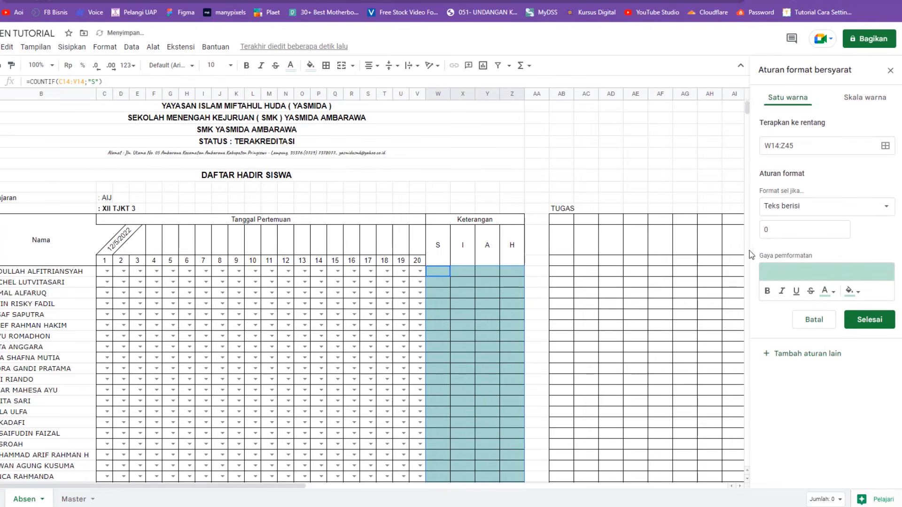
pyautogui.click(867, 327)
pyautogui.click(637, 329)
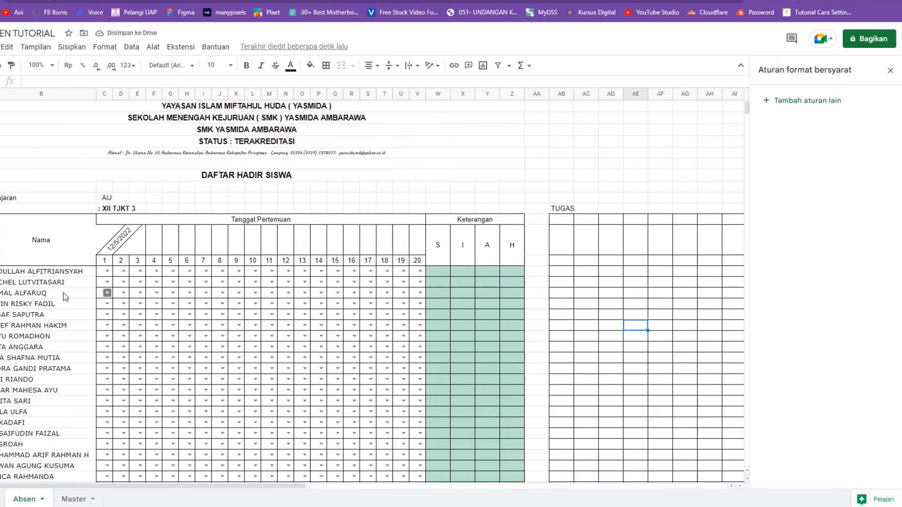
# Step: Enter sample attendance codes: S in C14, A in D14, H in C15 and A in D18
pyautogui.click(108, 273)
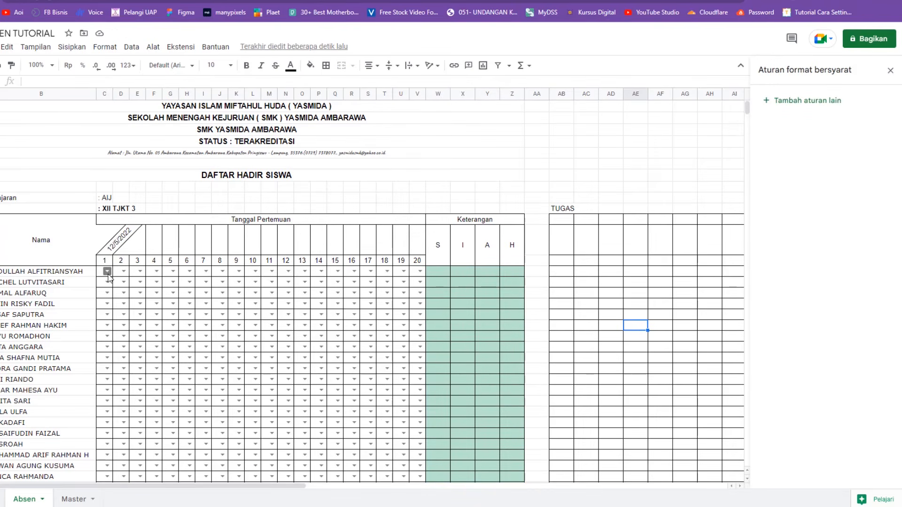
pyautogui.click(104, 284)
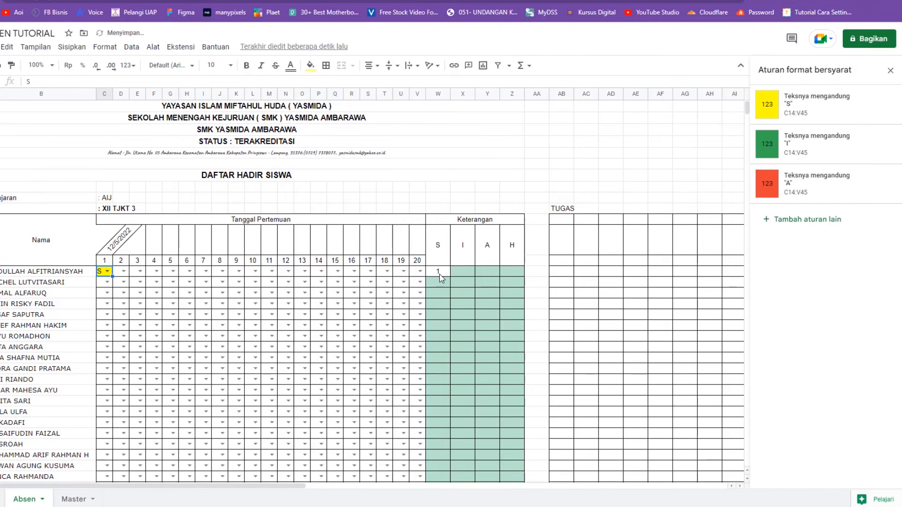
pyautogui.click(125, 272)
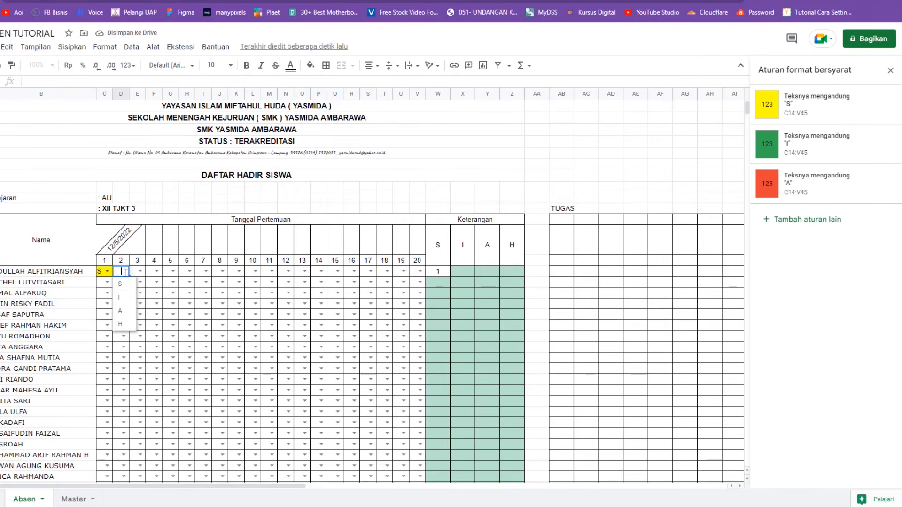
pyautogui.click(120, 311)
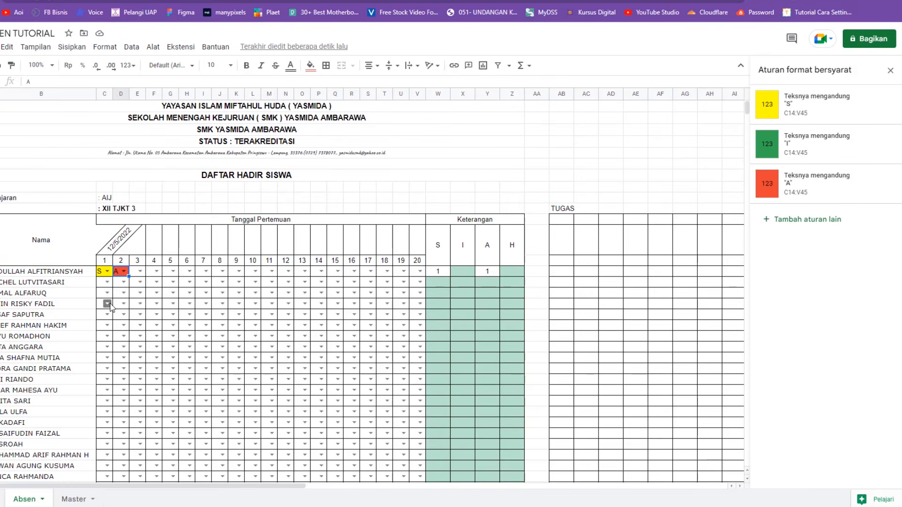
pyautogui.click(108, 282)
pyautogui.click(110, 337)
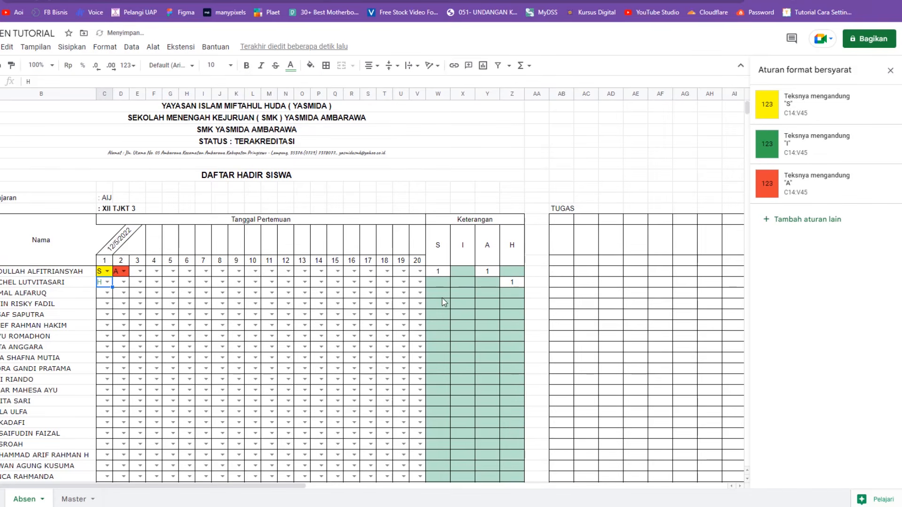
pyautogui.click(123, 315)
pyautogui.click(121, 357)
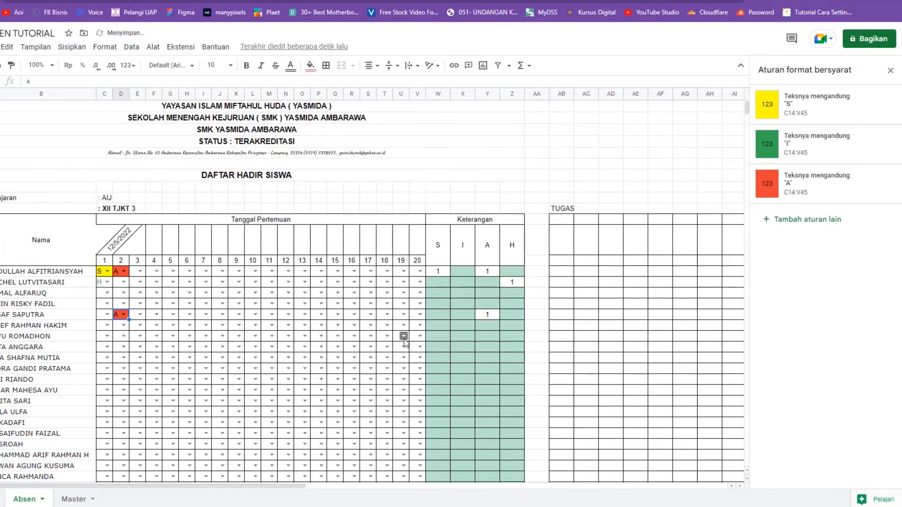
pyautogui.scroll(-2, 491, 327)
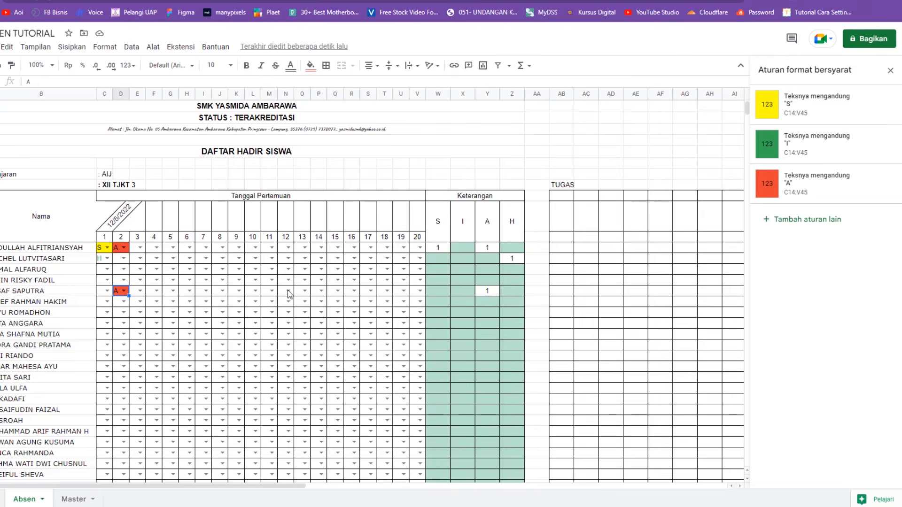
pyautogui.scroll(2, 280, 302)
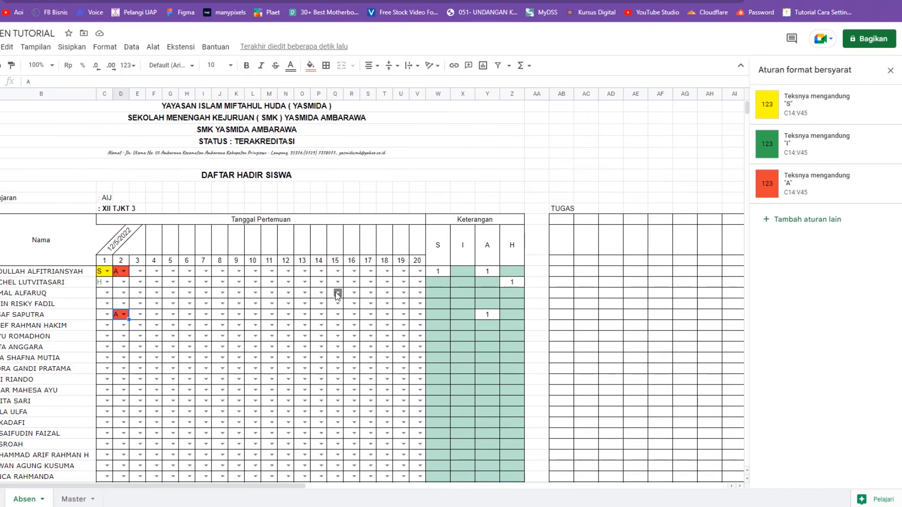